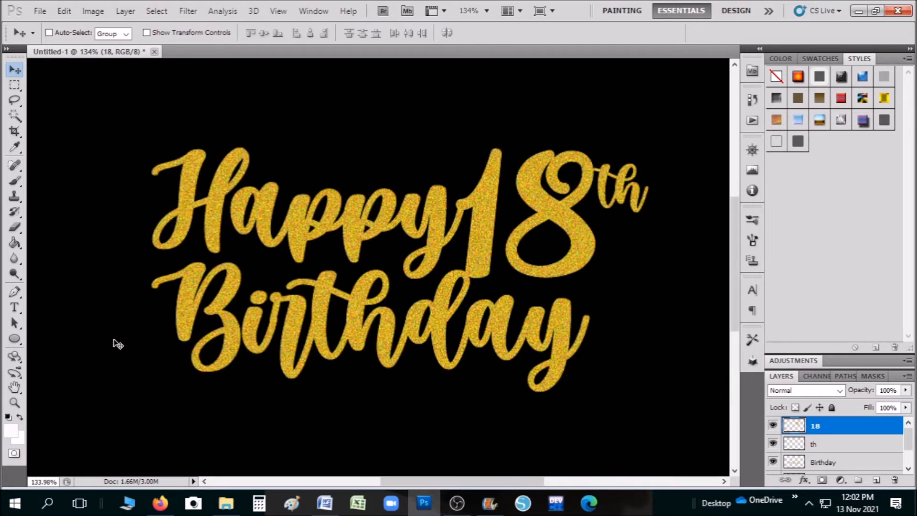
Step: Add a text layer reading "Happy" near the middle of the black canvas
{"action": "left_click", "coordinate": [15, 307]}
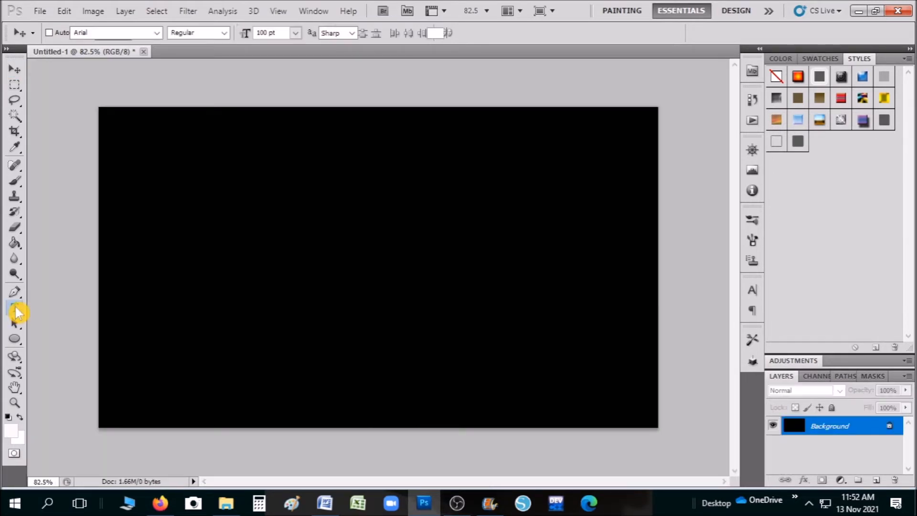
{"action": "left_click", "coordinate": [284, 243]}
{"action": "type", "text": "Happy"}
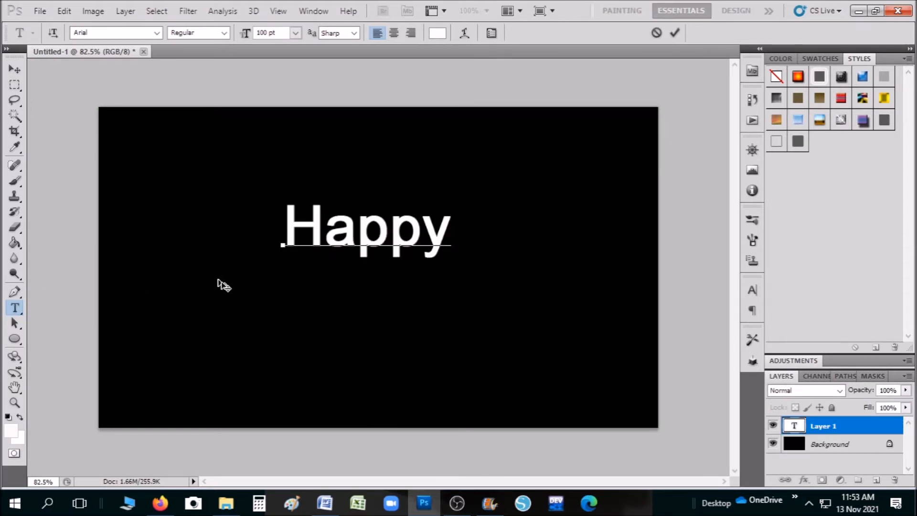
Step: Change the font of the whole word "Happy" to Mefirah
{"action": "left_click_drag", "start_coordinate": [280, 222], "coordinate": [479, 250]}
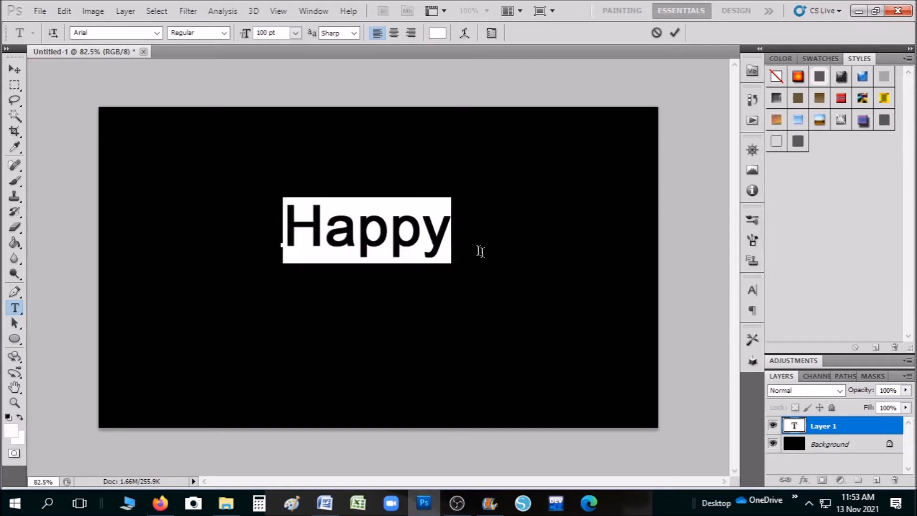
{"action": "scroll", "coordinate": [497, 266], "scroll_direction": "up", "scroll_amount": 5}
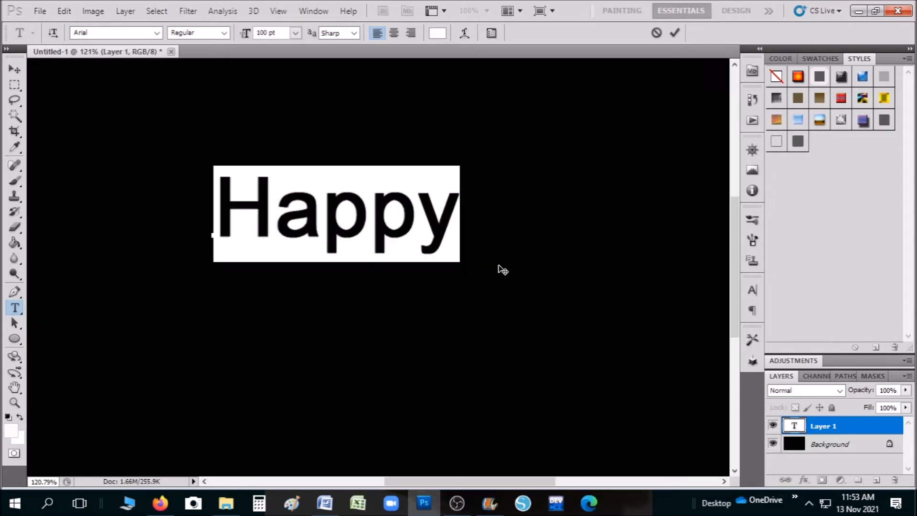
{"action": "scroll", "coordinate": [465, 240], "scroll_direction": "up", "scroll_amount": 1}
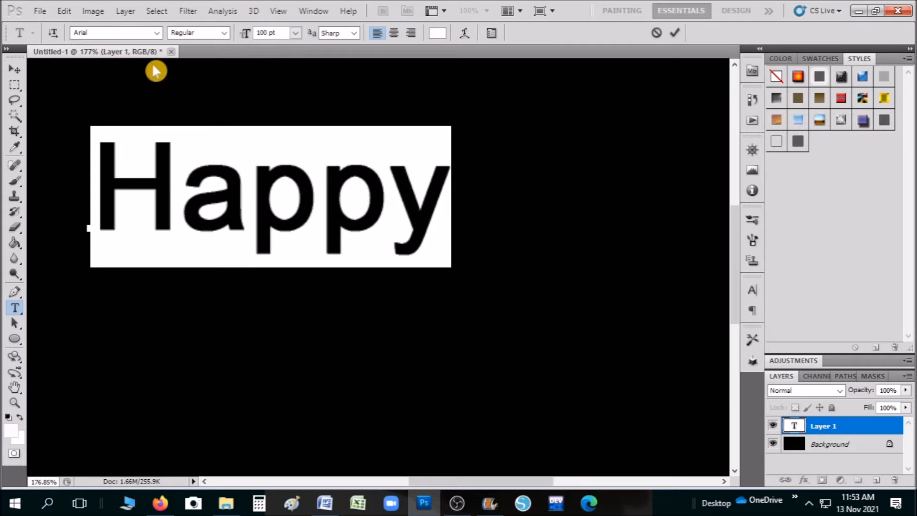
{"action": "left_click", "coordinate": [125, 32]}
{"action": "type", "text": "Meirah"}
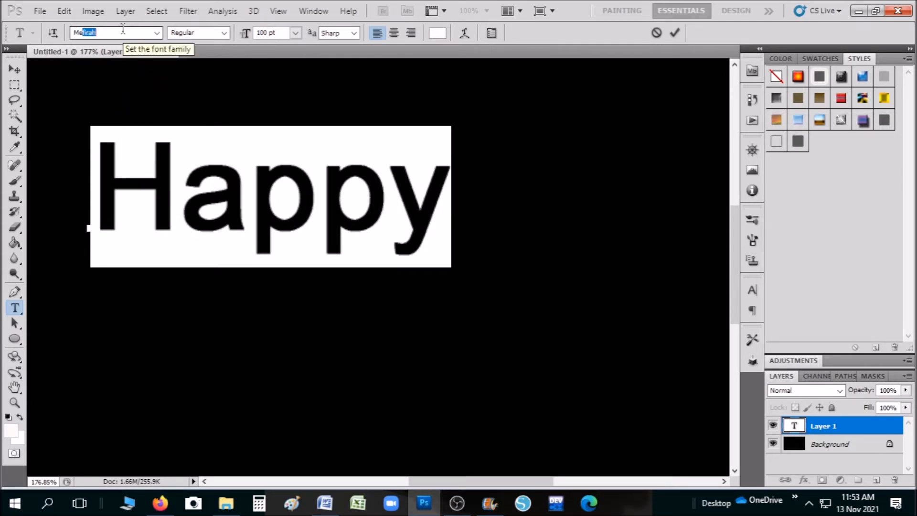
{"action": "key", "text": "Return"}
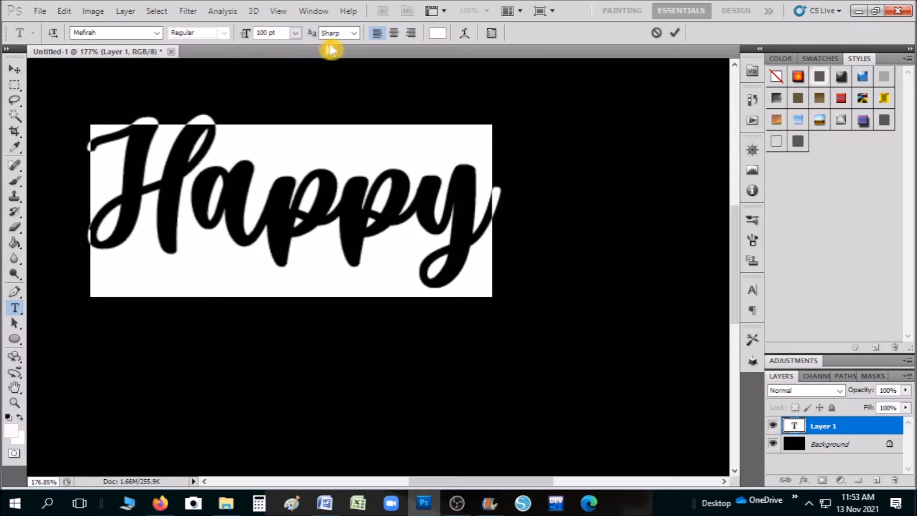
Step: Color the "Happy" text gold with RGB 207, 175, 37 and move it higher on the canvas
{"action": "left_click", "coordinate": [437, 33]}
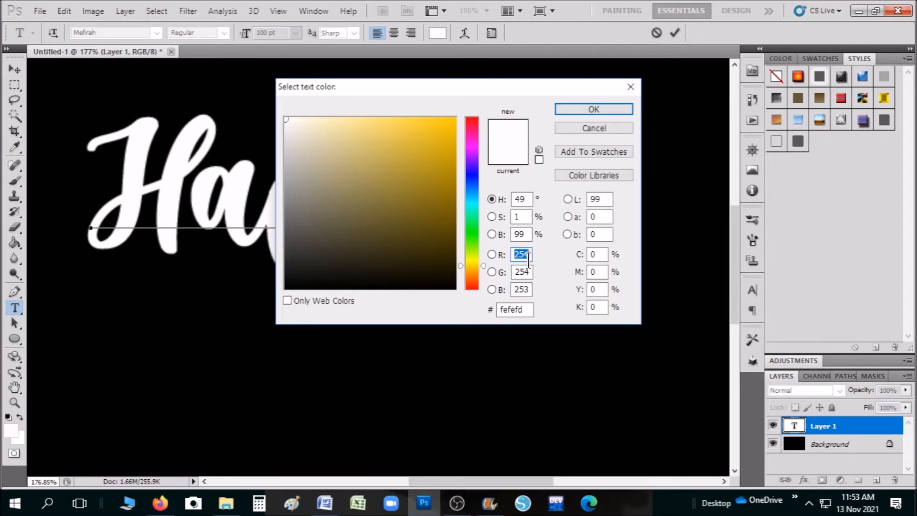
{"action": "type", "text": "207"}
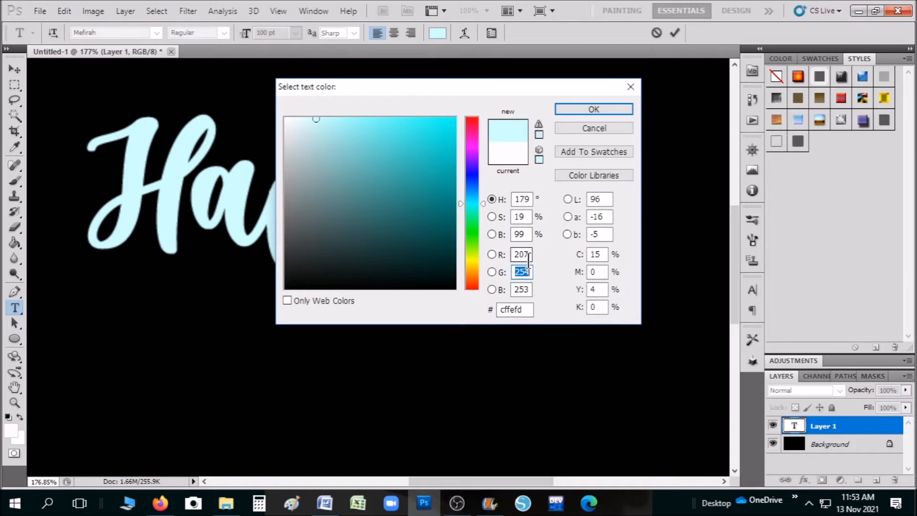
{"action": "type", "text": "175"}
{"action": "key", "text": "Tab"}
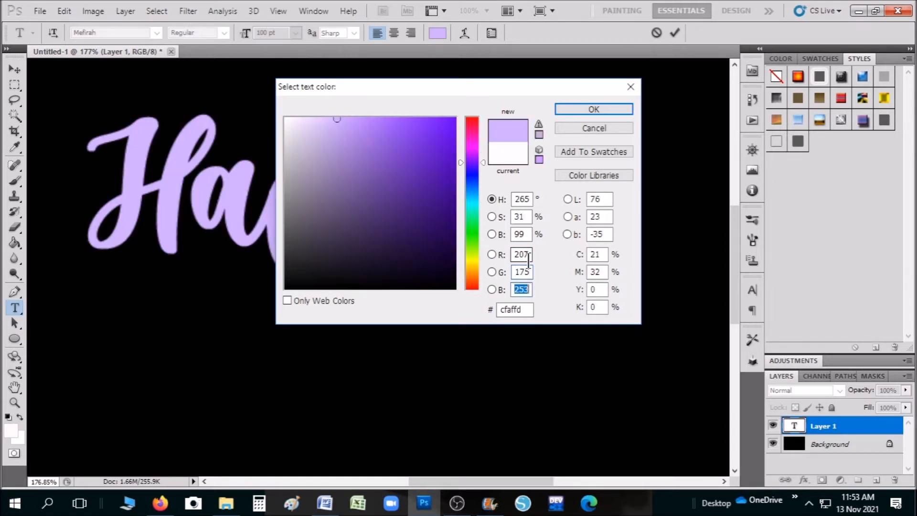
{"action": "type", "text": "37"}
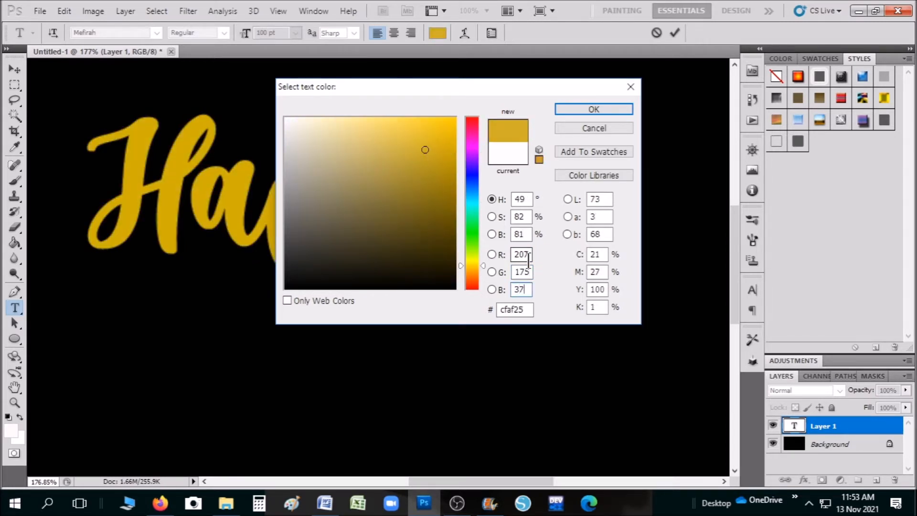
{"action": "left_click", "coordinate": [601, 110]}
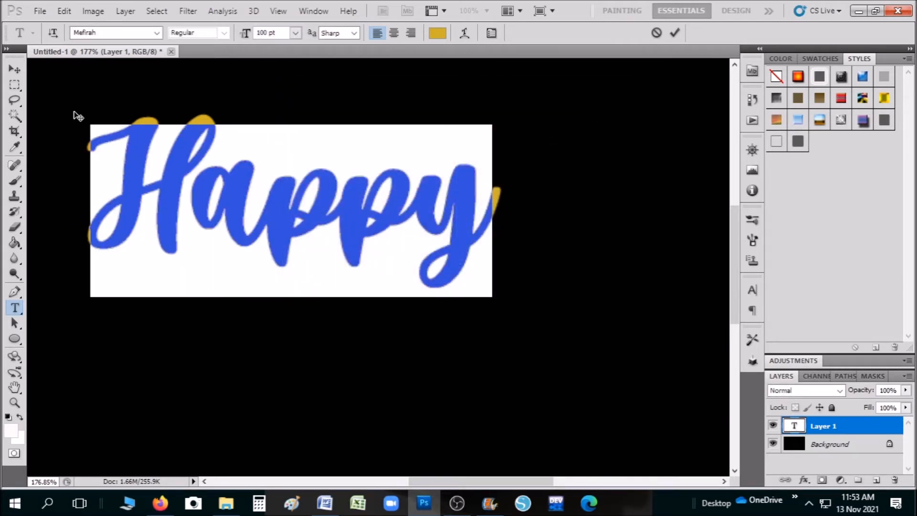
{"action": "left_click", "coordinate": [15, 70]}
{"action": "left_click_drag", "start_coordinate": [271, 200], "coordinate": [239, 96]}
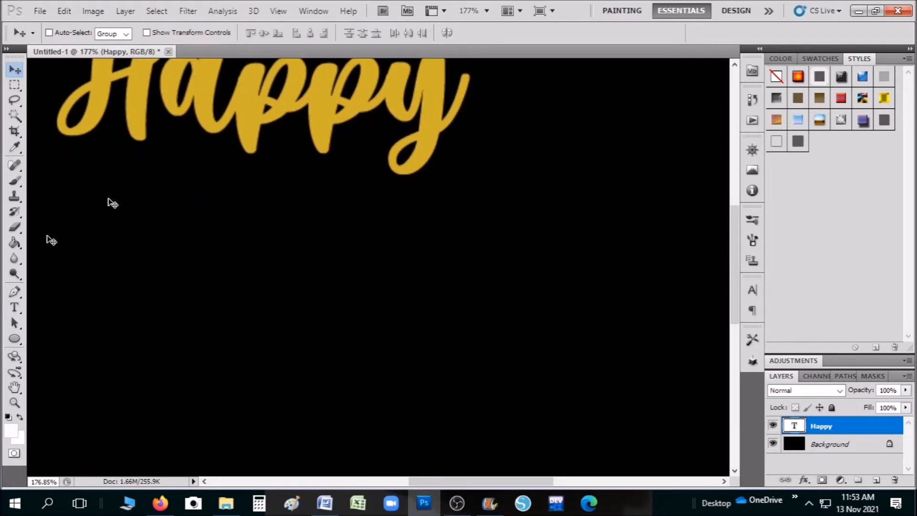
Step: Add a separate text layer reading "Birthday" and move it up so it overlaps the word "Happy"
{"action": "left_click", "coordinate": [15, 307]}
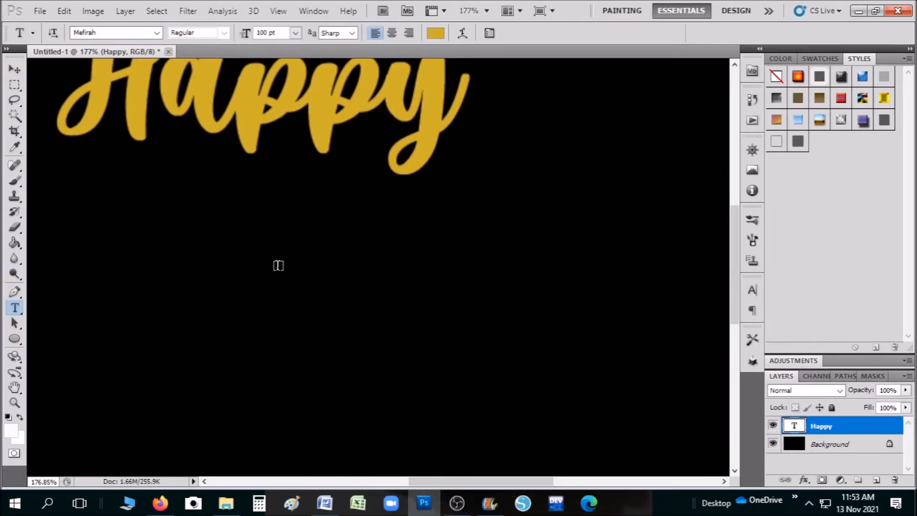
{"action": "left_click", "coordinate": [279, 266]}
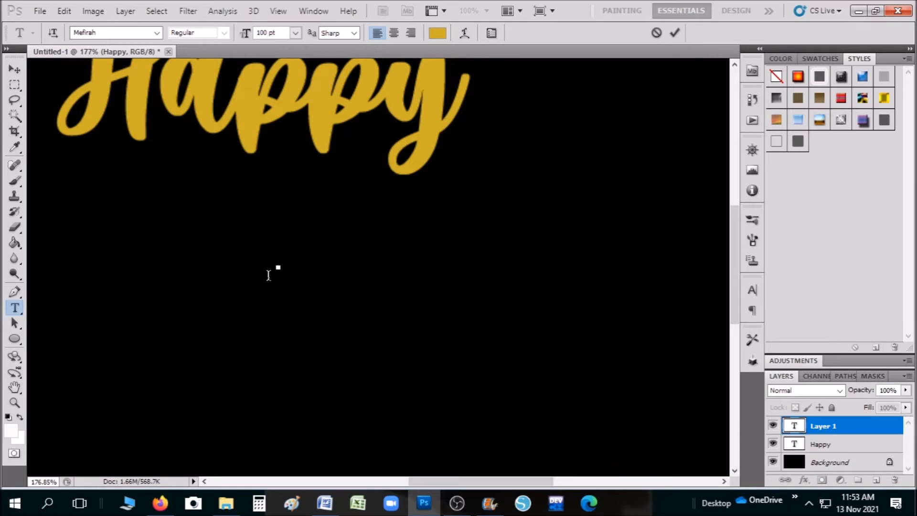
{"action": "type", "text": "Birth"}
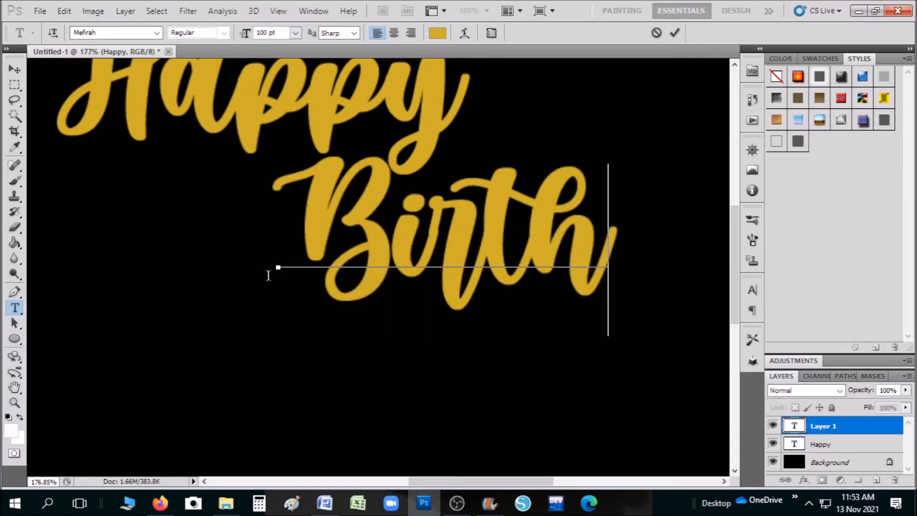
{"action": "type", "text": "da"}
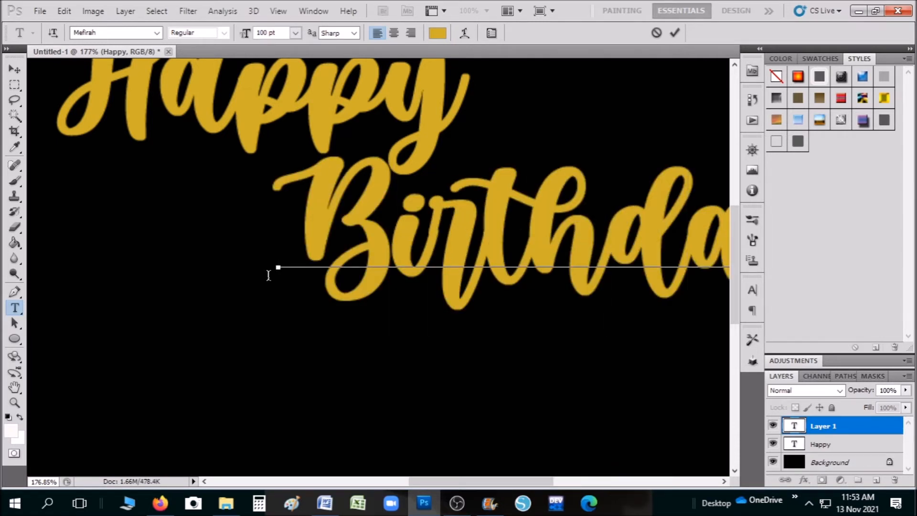
{"action": "left_click", "coordinate": [14, 70]}
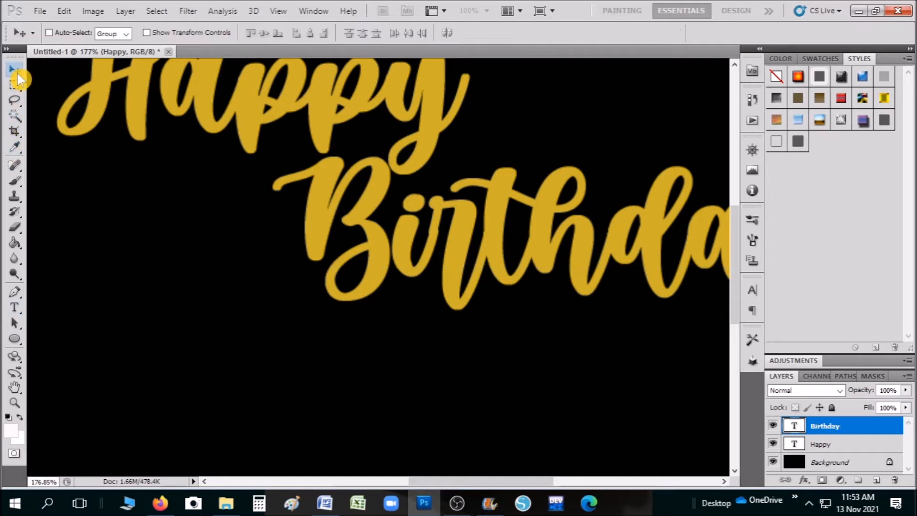
{"action": "left_click_drag", "start_coordinate": [536, 250], "coordinate": [462, 145]}
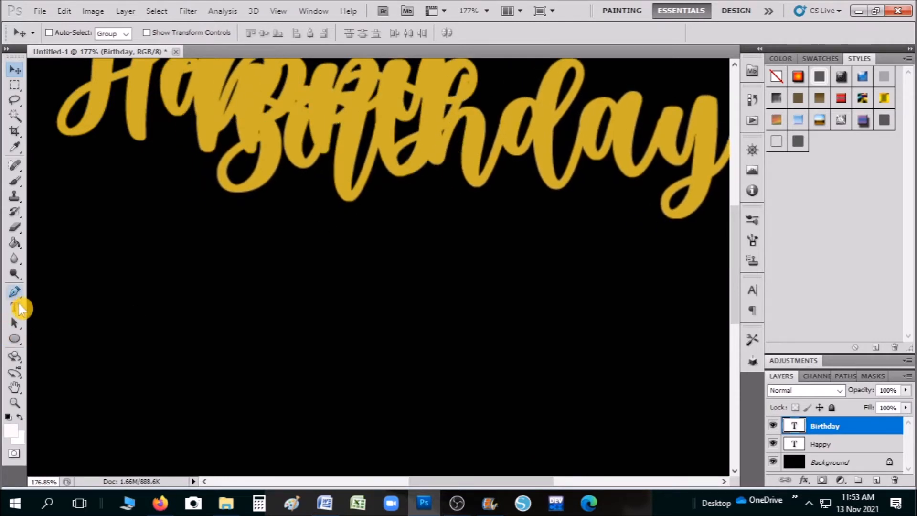
Step: Add a separate text layer reading "th" in the empty area below "Birthday"
{"action": "left_click", "coordinate": [14, 307]}
{"action": "left_click", "coordinate": [268, 318]}
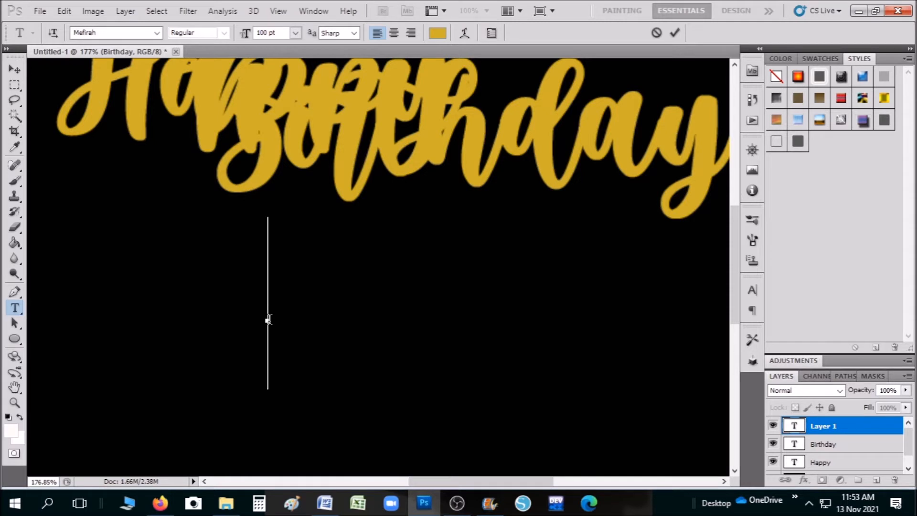
{"action": "type", "text": "th"}
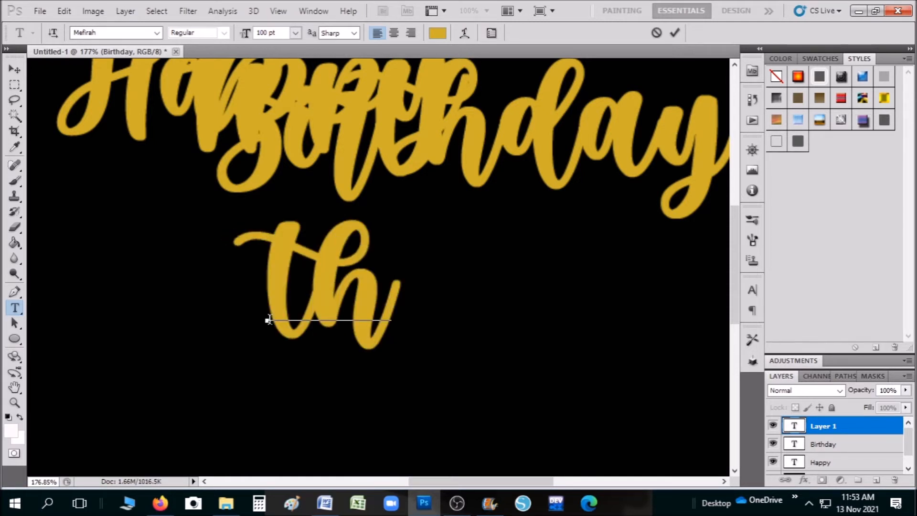
Step: Set the size of the "th" text to 50 pt and move it up against the underside of "Birthday"
{"action": "left_click", "coordinate": [257, 272]}
{"action": "left_click_drag", "start_coordinate": [284, 277], "coordinate": [420, 292]}
{"action": "left_click", "coordinate": [297, 32]}
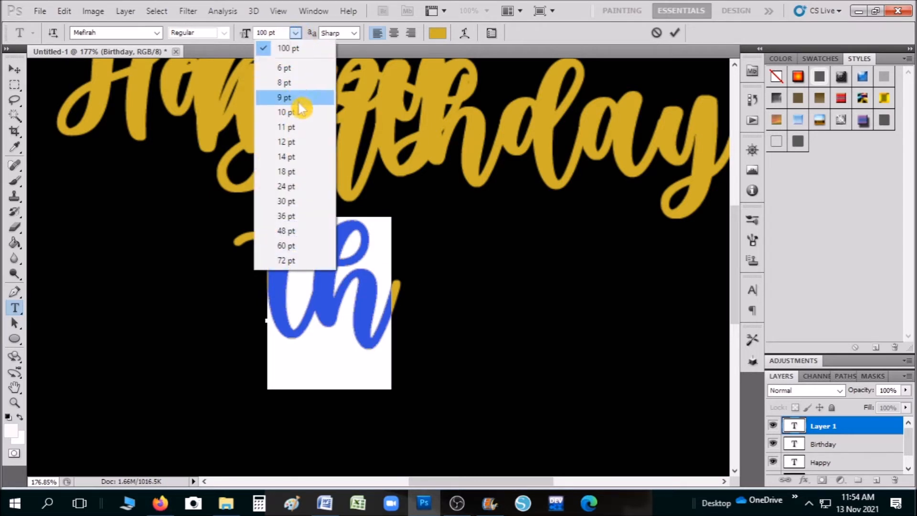
{"action": "left_click", "coordinate": [277, 32]}
{"action": "type", "text": "50"}
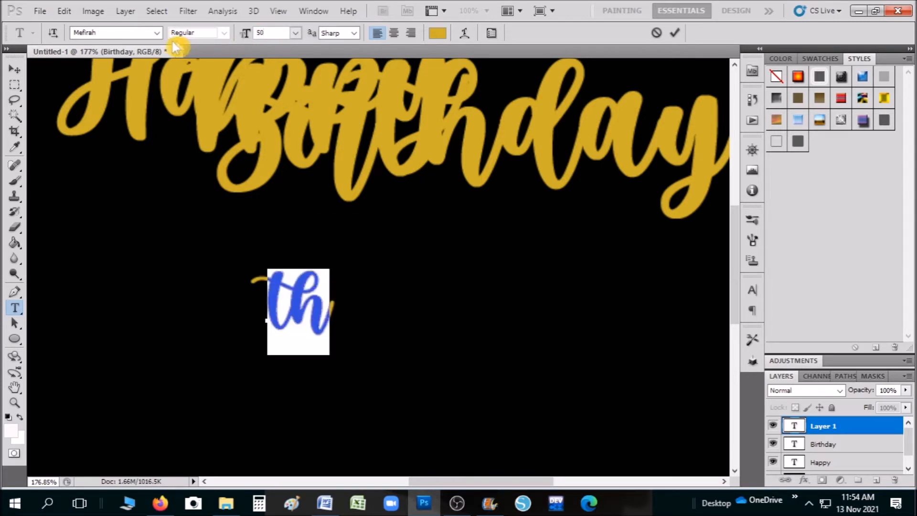
{"action": "left_click", "coordinate": [14, 70]}
{"action": "left_click_drag", "start_coordinate": [330, 320], "coordinate": [526, 206]}
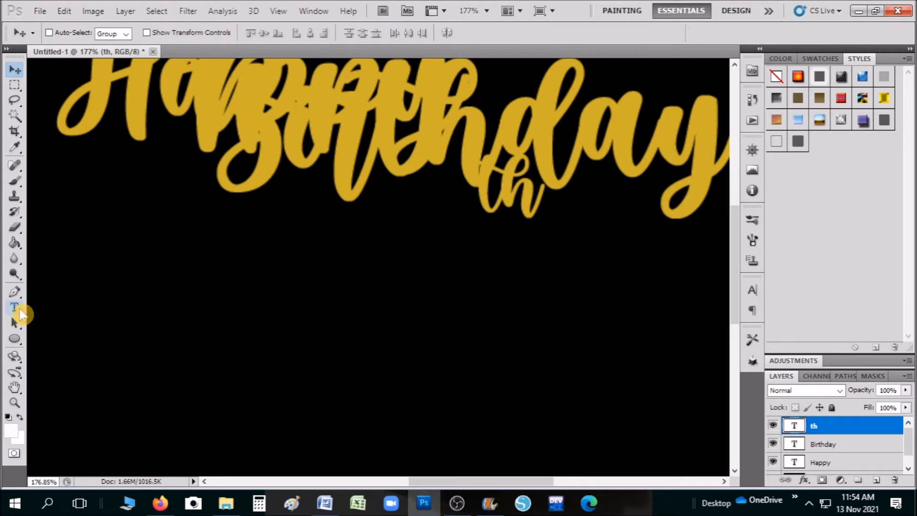
Step: Add a separate text layer reading "18" in the empty area below the other words
{"action": "left_click", "coordinate": [15, 308]}
{"action": "left_click", "coordinate": [272, 306]}
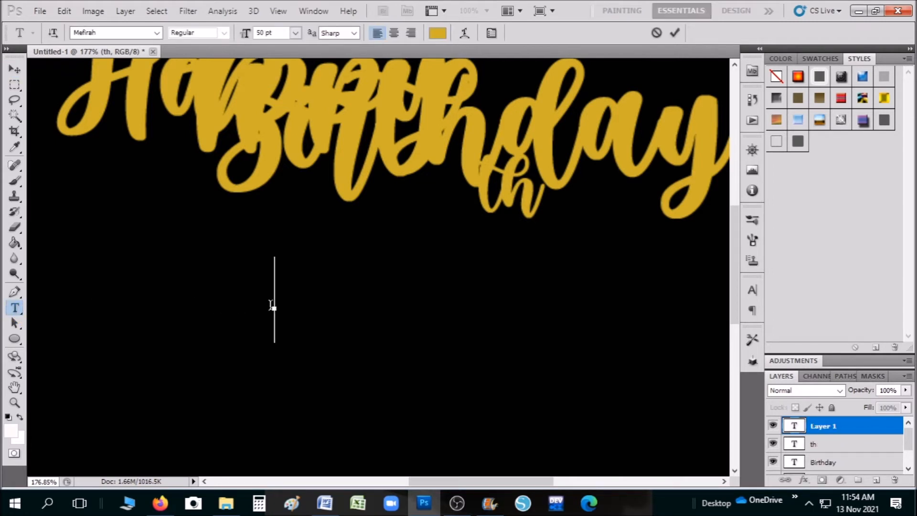
{"action": "type", "text": "18"}
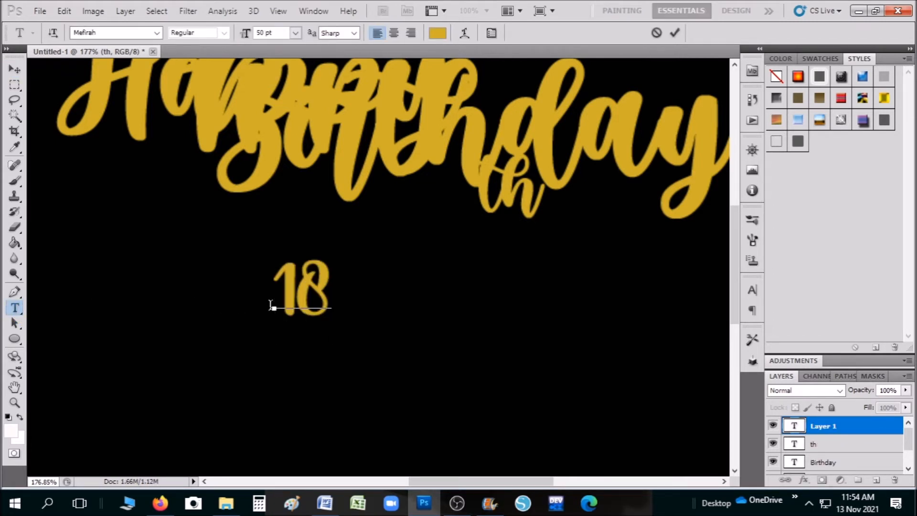
Step: Format the "18" text in the Watermelon Script font at 180 pt and shift it slightly to the left
{"action": "left_click_drag", "start_coordinate": [270, 276], "coordinate": [361, 289]}
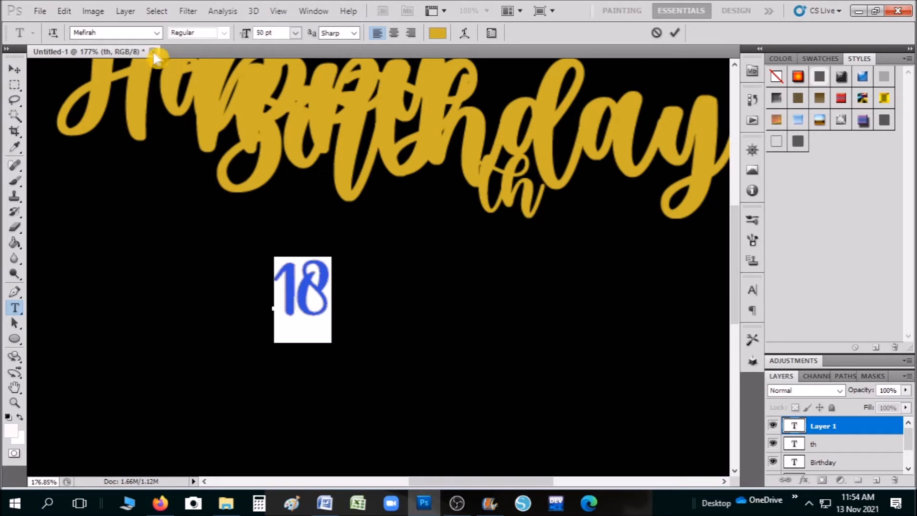
{"action": "left_click", "coordinate": [130, 29]}
{"action": "type", "text": "Wat"}
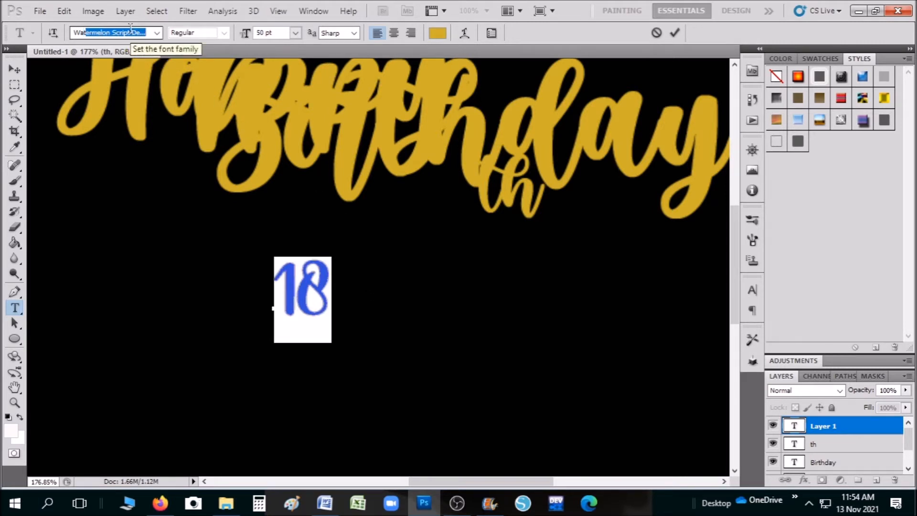
{"action": "type", "text": "e"}
{"action": "key", "text": "Return"}
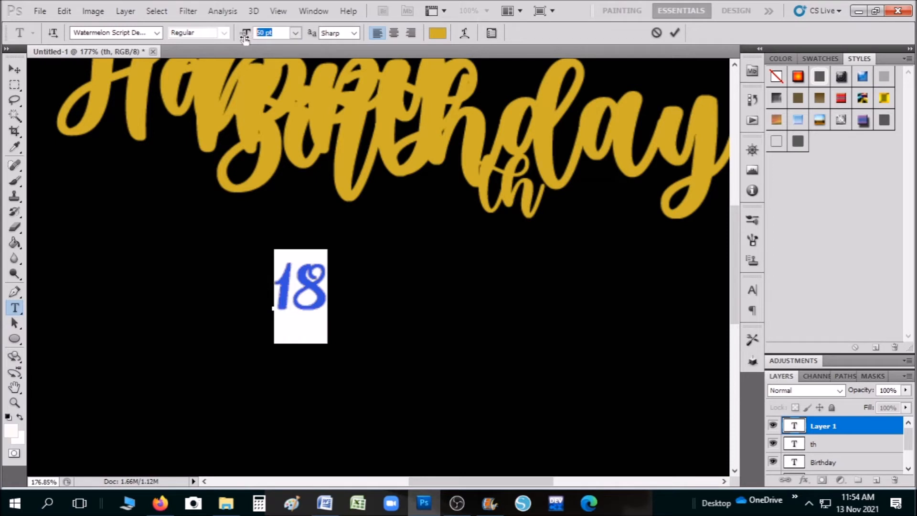
{"action": "type", "text": "180"}
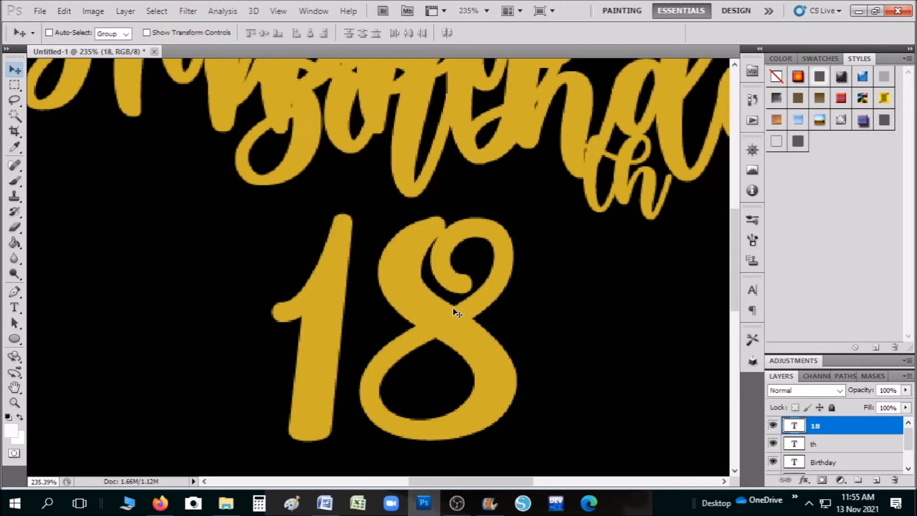
{"action": "left_click_drag", "start_coordinate": [456, 312], "coordinate": [422, 312]}
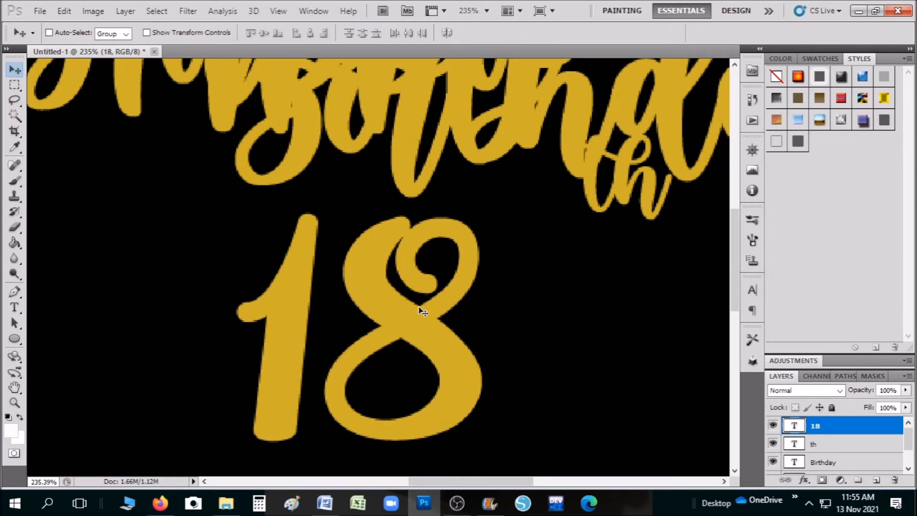
Step: Rasterize the "18" text layer and apply Add Noise to it with an 18% amount and Uniform distribution
{"action": "left_click", "coordinate": [187, 10]}
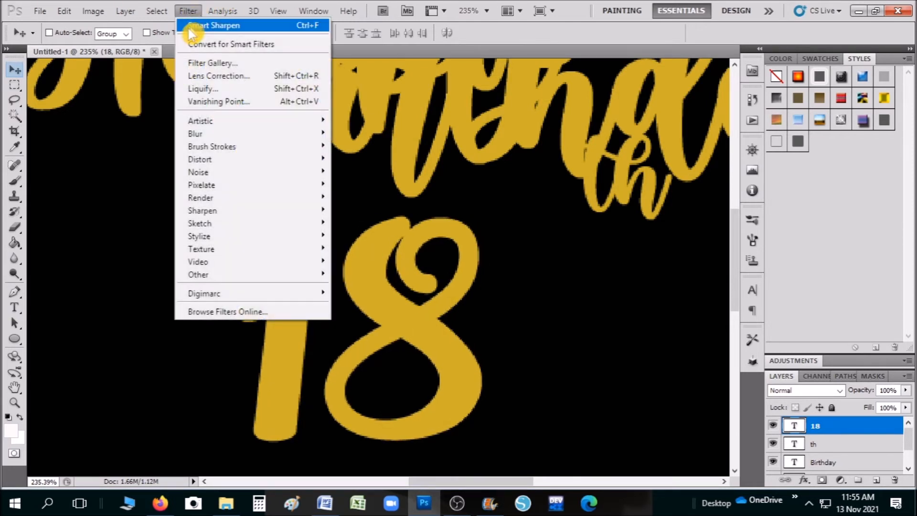
{"action": "mouse_move", "coordinate": [226, 171]}
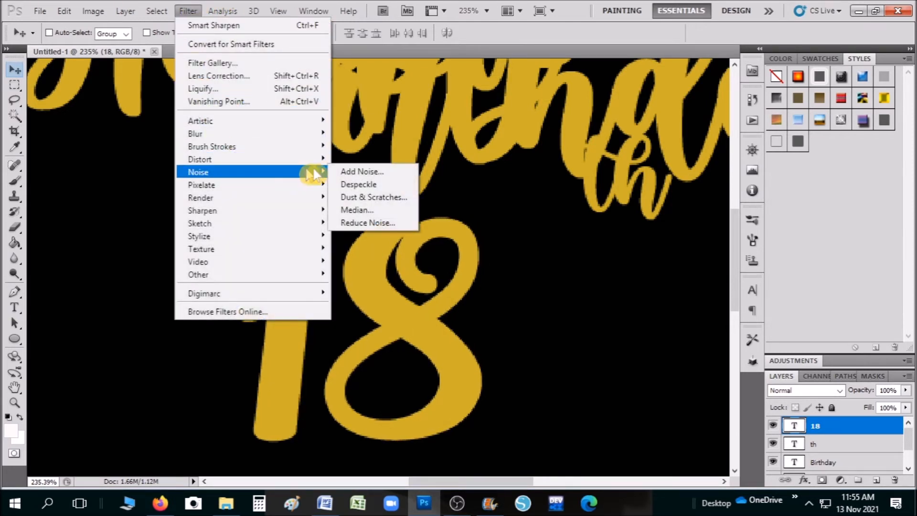
{"action": "left_click", "coordinate": [400, 176]}
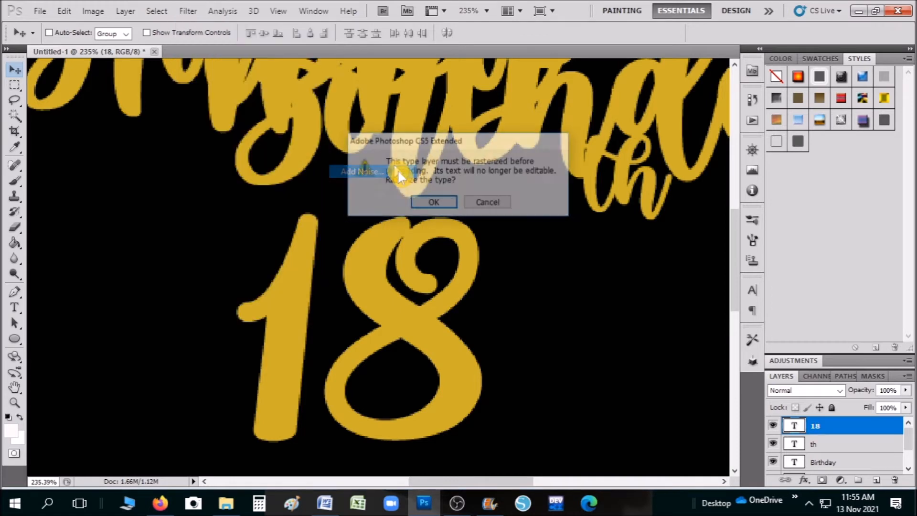
{"action": "left_click", "coordinate": [450, 204]}
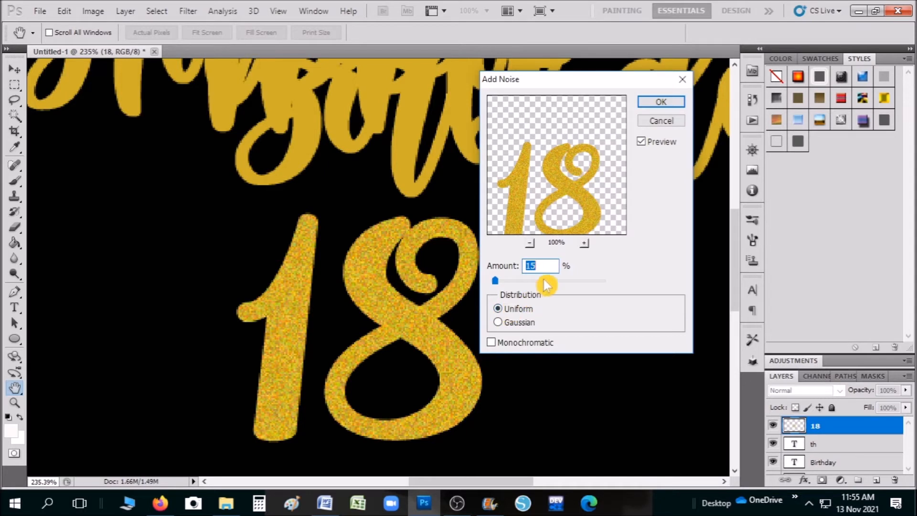
{"action": "type", "text": "20"}
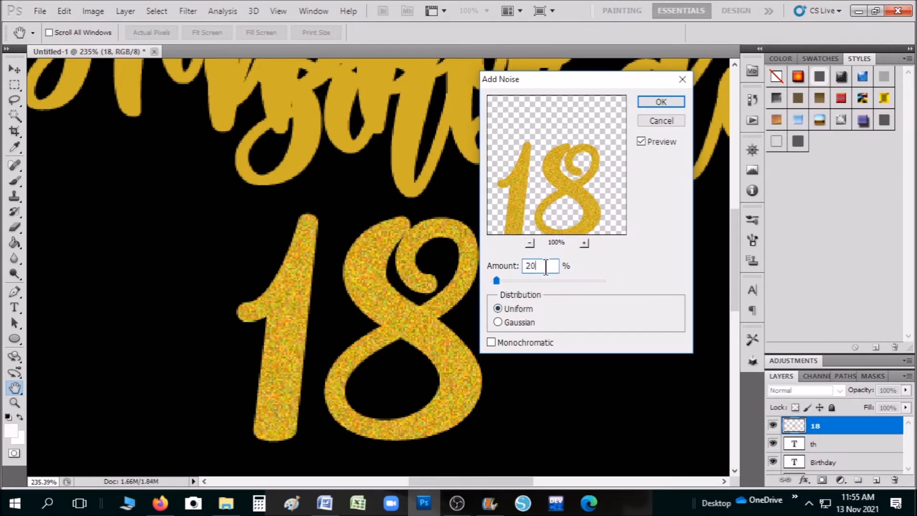
{"action": "double_click", "coordinate": [546, 266]}
{"action": "type", "text": "18"}
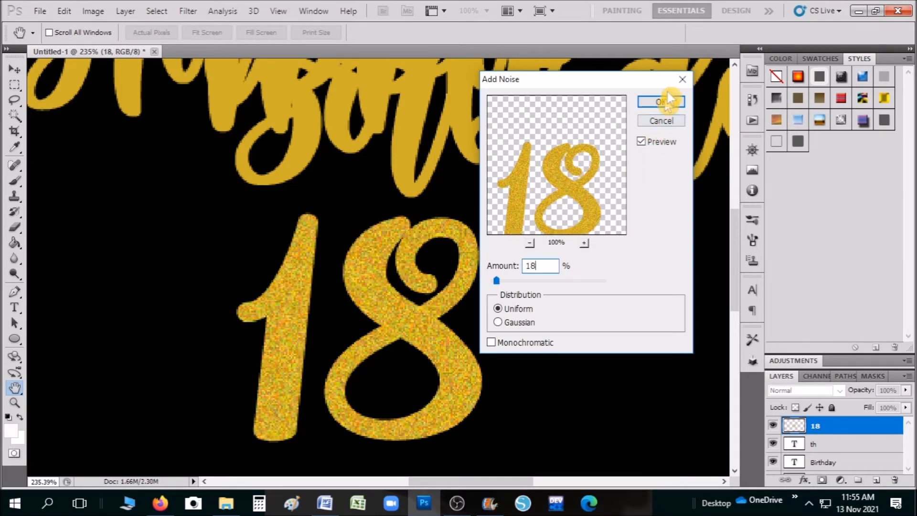
{"action": "left_click", "coordinate": [671, 102]}
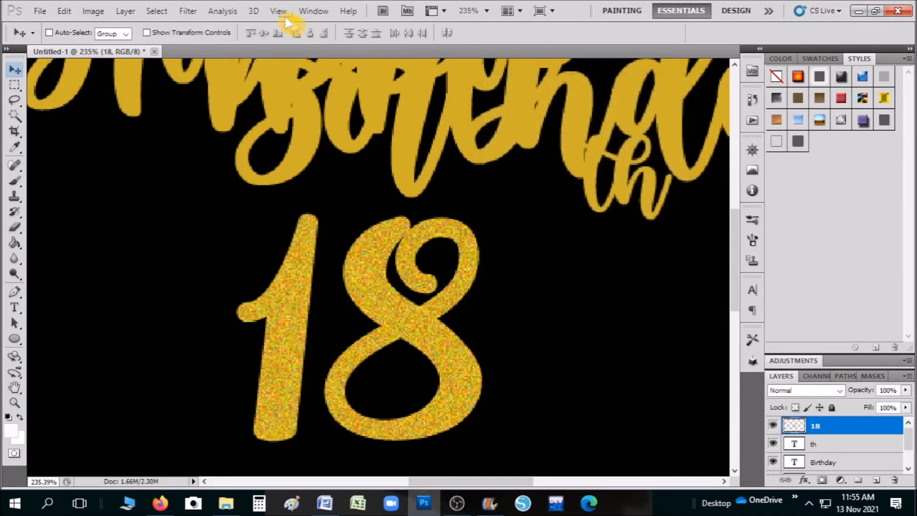
Step: Apply Smart Sharpen to the "18" layer with a 50% amount, 1.0 px radius and Gaussian Blur removal
{"action": "left_click", "coordinate": [186, 10]}
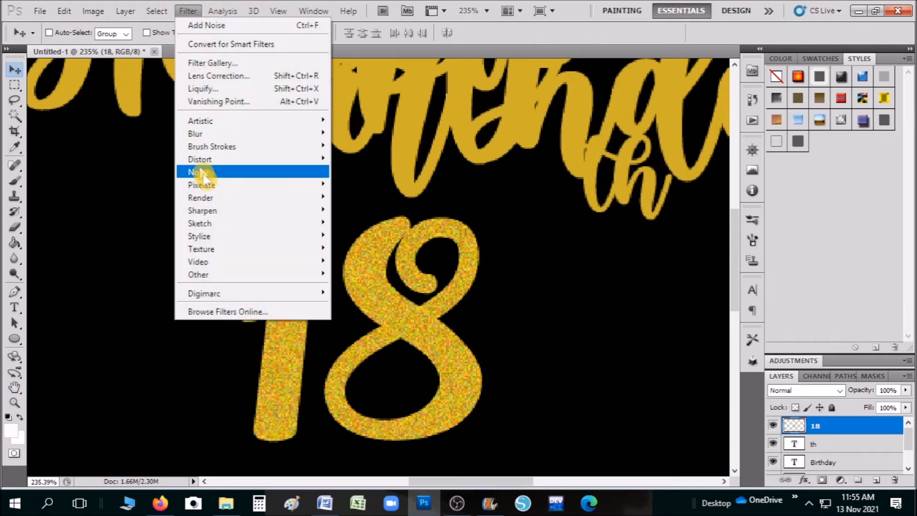
{"action": "mouse_move", "coordinate": [219, 210]}
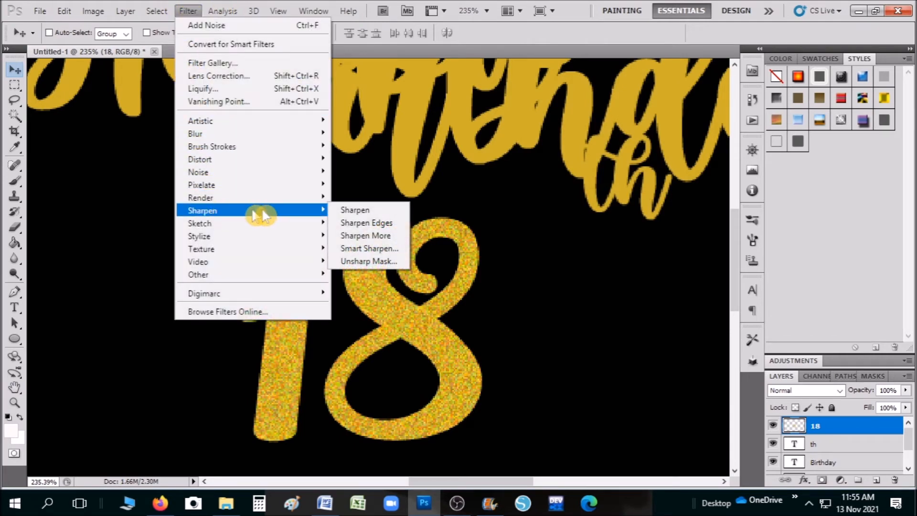
{"action": "left_click", "coordinate": [379, 248]}
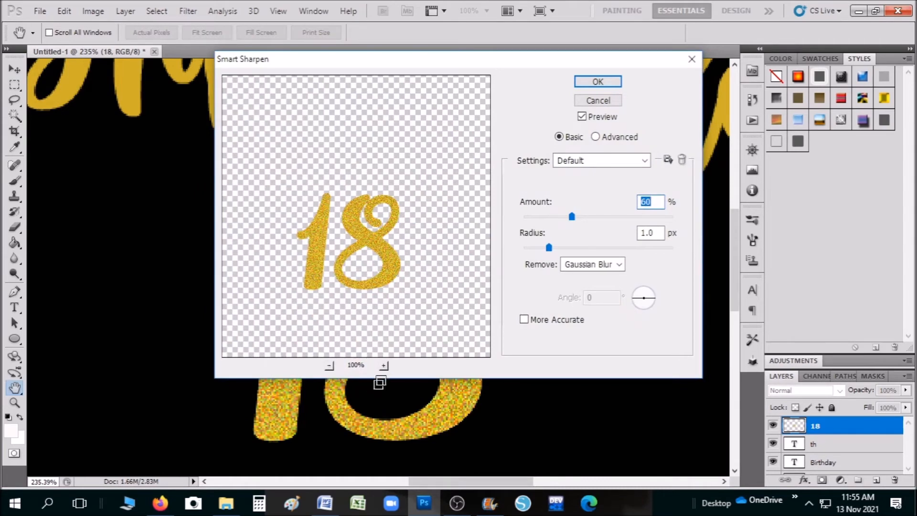
{"action": "left_click", "coordinate": [384, 365]}
{"action": "left_click", "coordinate": [384, 365]}
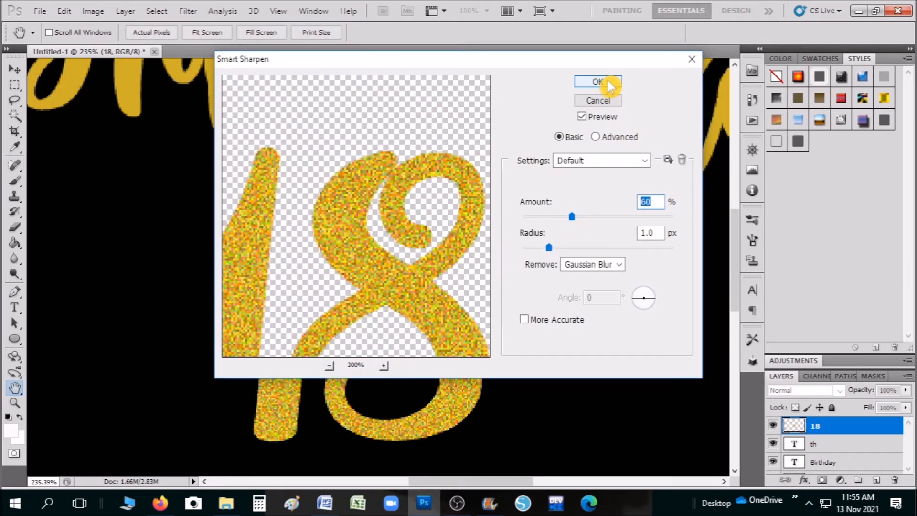
{"action": "type", "text": "0"}
{"action": "left_click", "coordinate": [601, 81]}
Step: Shift the "18" left and slightly up, and move the "th" into the empty black area beside it
{"action": "left_click_drag", "start_coordinate": [432, 337], "coordinate": [227, 302]}
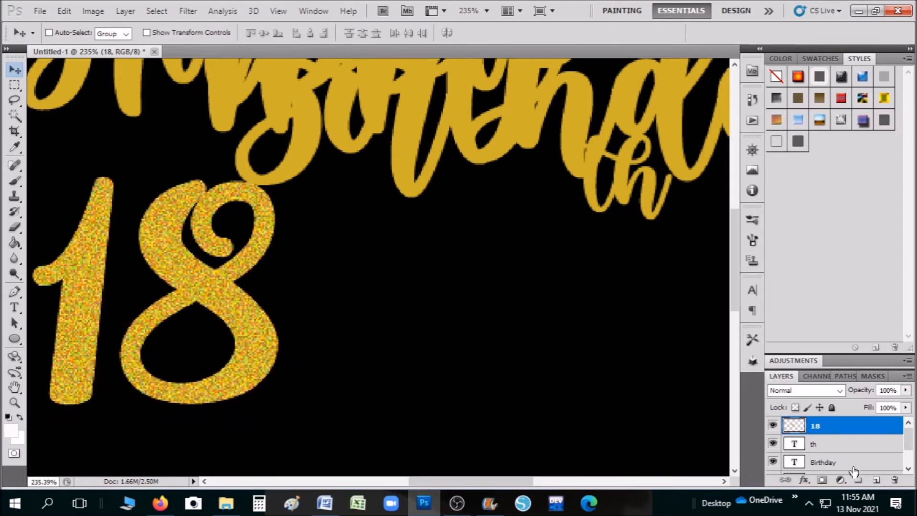
{"action": "left_click", "coordinate": [851, 447]}
{"action": "left_click_drag", "start_coordinate": [655, 196], "coordinate": [440, 315]}
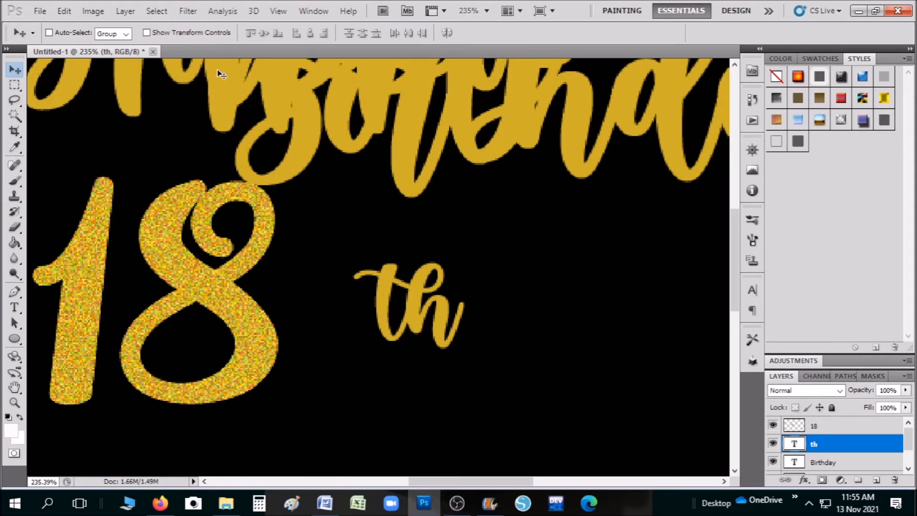
Step: Rasterize the "th" text layer and apply Add Noise to it at 18% with Uniform distribution
{"action": "left_click", "coordinate": [188, 11]}
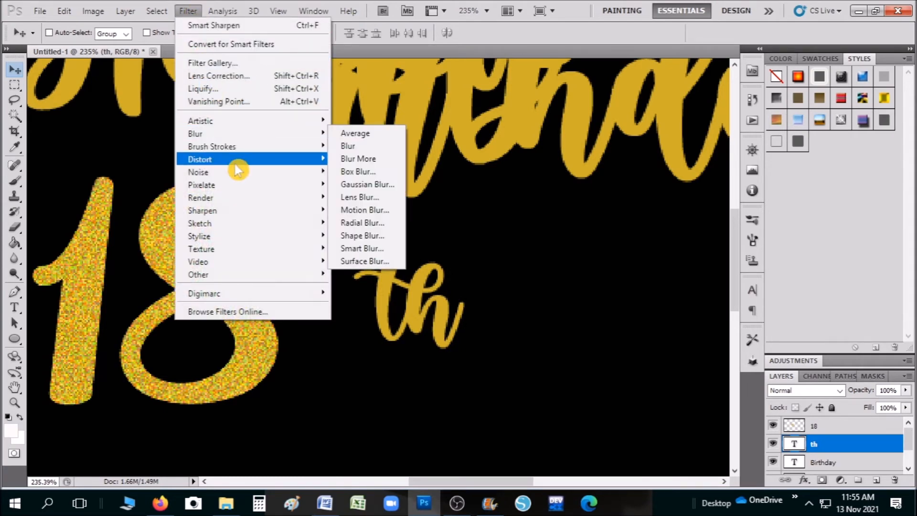
{"action": "mouse_move", "coordinate": [238, 172]}
{"action": "left_click", "coordinate": [357, 172]}
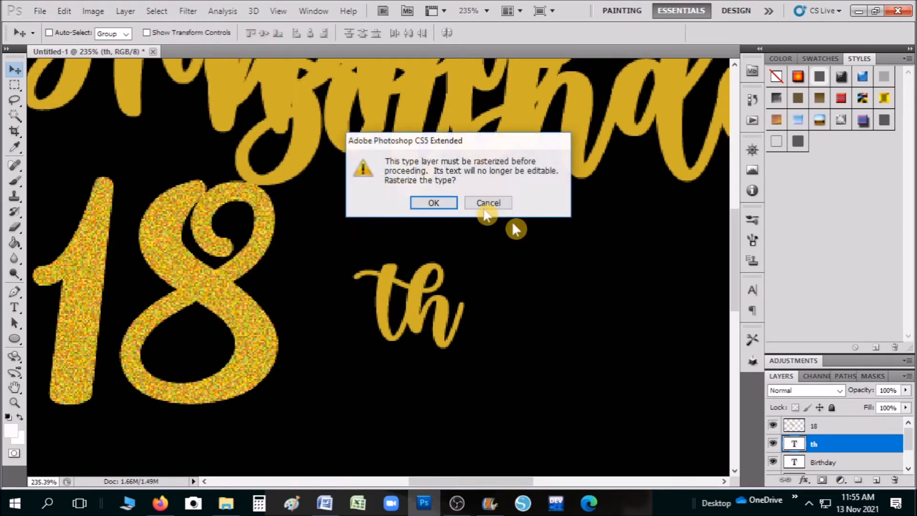
{"action": "left_click", "coordinate": [440, 203]}
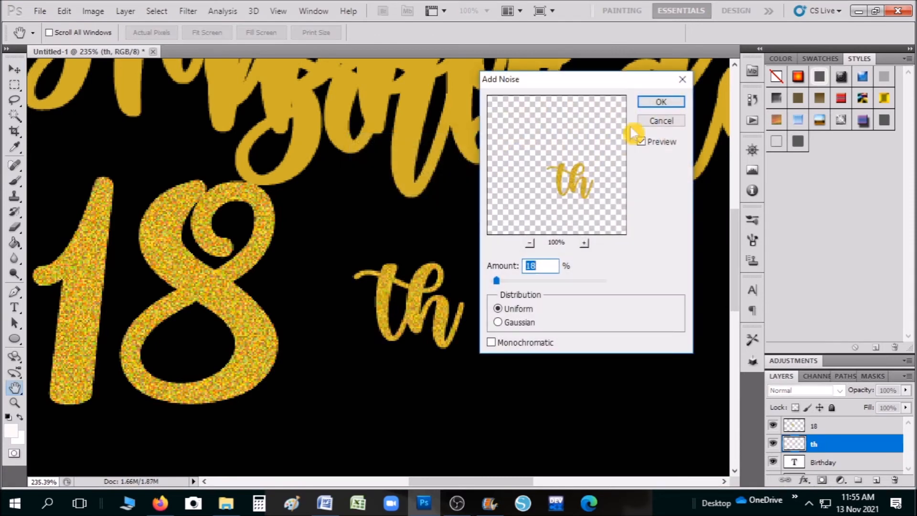
{"action": "left_click", "coordinate": [671, 104]}
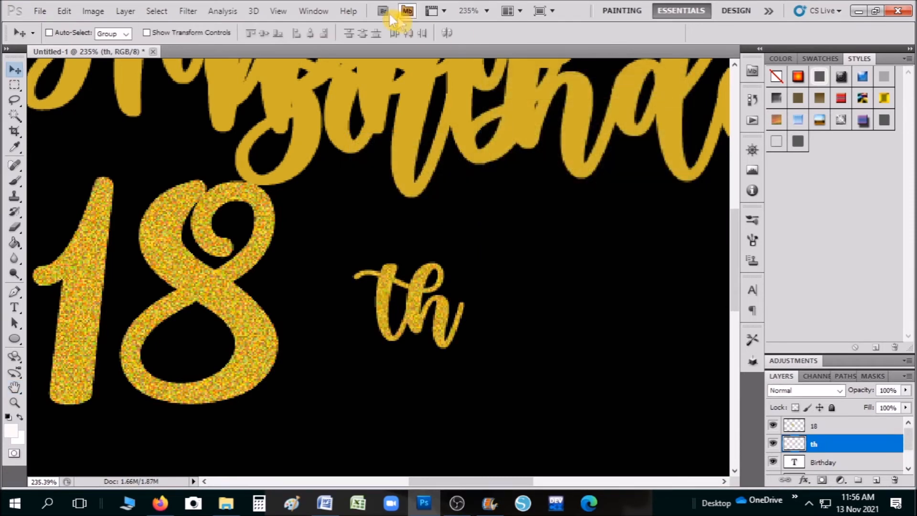
Step: Apply Smart Sharpen to the "th" layer with a 50% amount, 1.0 px radius and Gaussian Blur removal
{"action": "left_click", "coordinate": [183, 14]}
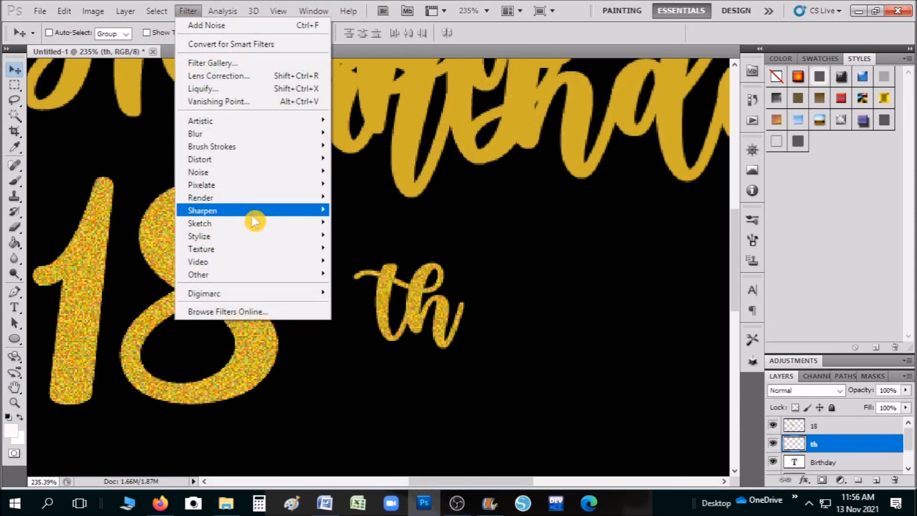
{"action": "mouse_move", "coordinate": [273, 212]}
{"action": "left_click", "coordinate": [378, 248]}
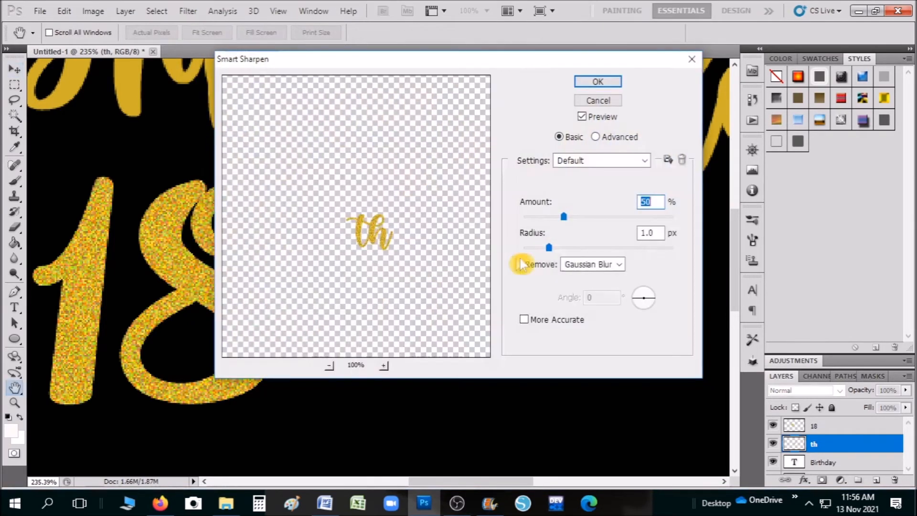
{"action": "left_click", "coordinate": [598, 81]}
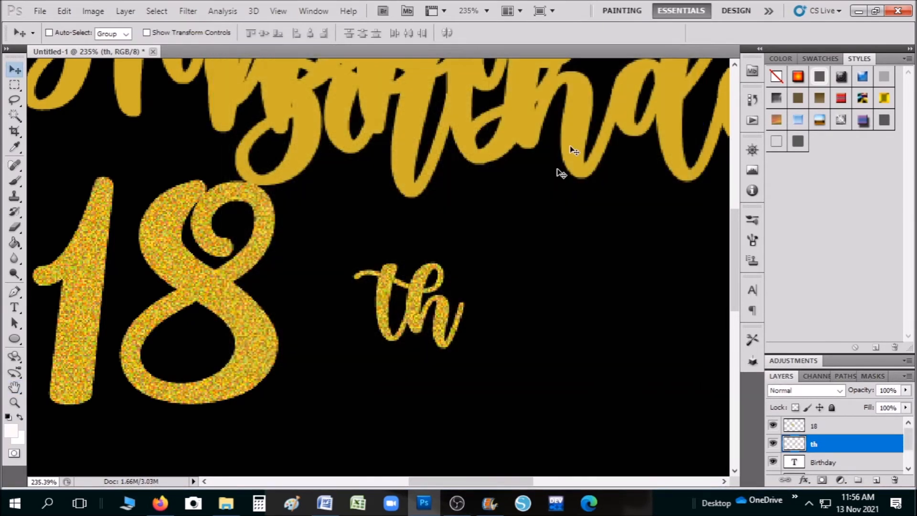
Step: Move the "th" onto the "18" and move the "Birthday" text into the empty area directly below the "18"
{"action": "left_click_drag", "start_coordinate": [444, 306], "coordinate": [190, 298]}
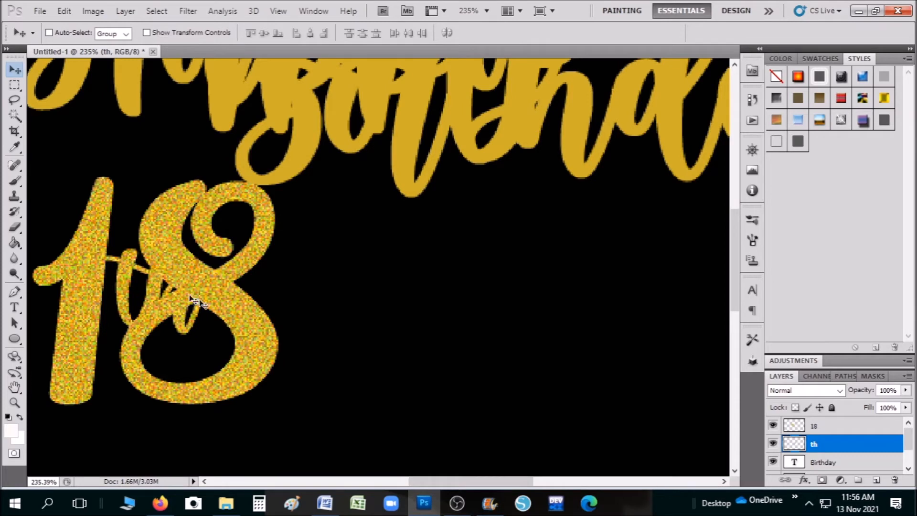
{"action": "left_click", "coordinate": [820, 463]}
{"action": "left_click_drag", "start_coordinate": [549, 149], "coordinate": [433, 291]}
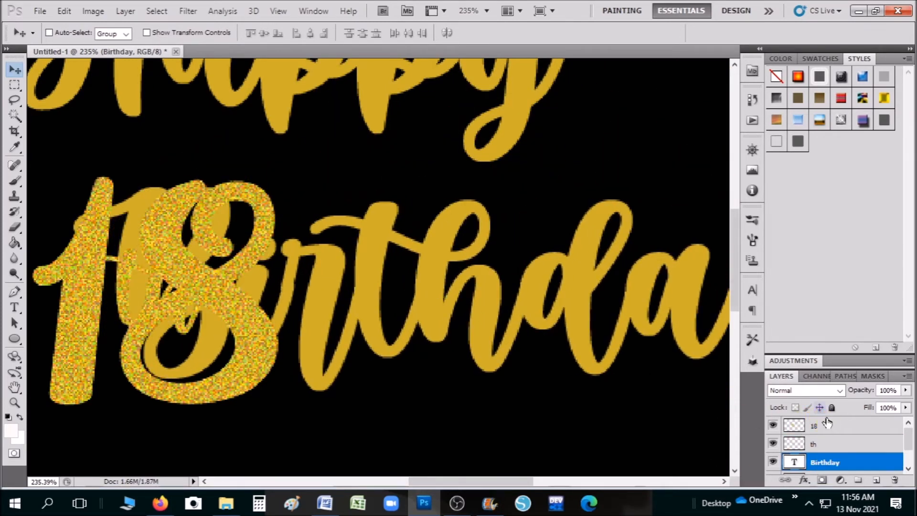
{"action": "scroll", "coordinate": [581, 373], "scroll_direction": "down", "scroll_amount": 5}
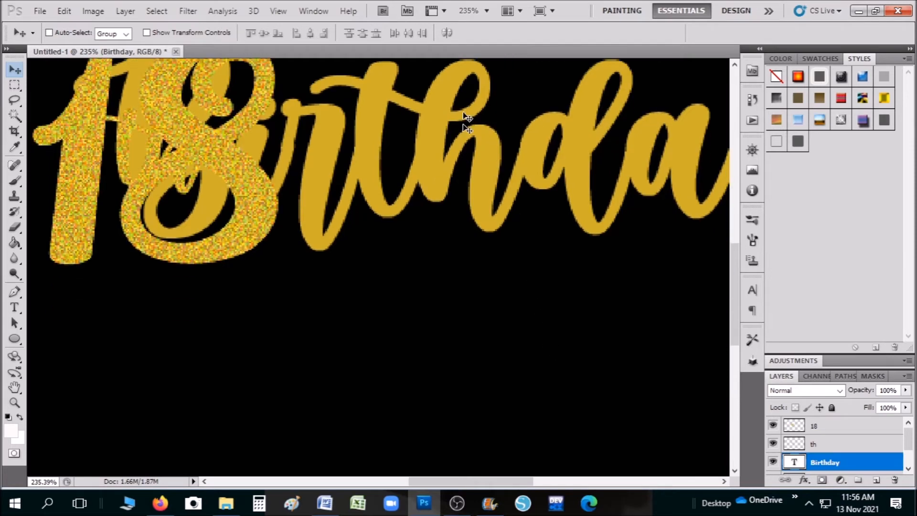
{"action": "left_click_drag", "start_coordinate": [465, 125], "coordinate": [401, 356]}
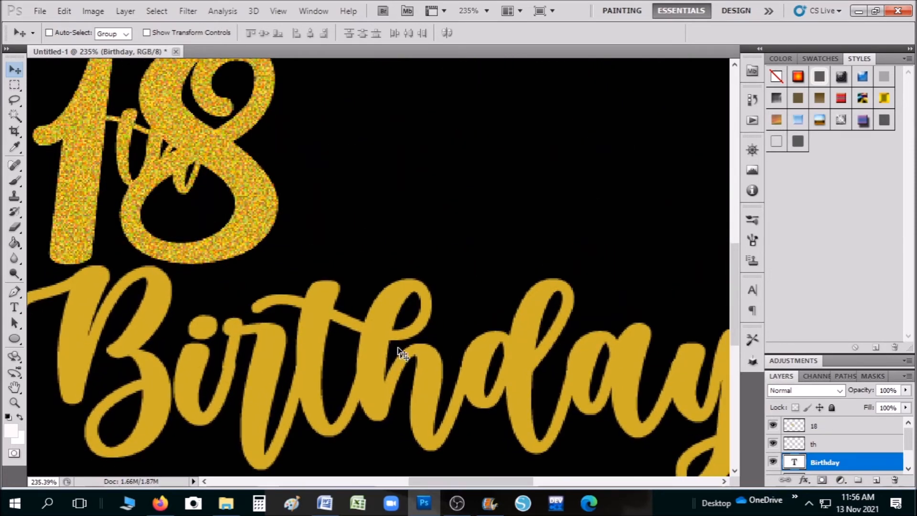
Step: Rasterize the "Birthday" text layer and apply Add Noise to it at 18% with Uniform distribution
{"action": "left_click", "coordinate": [184, 11]}
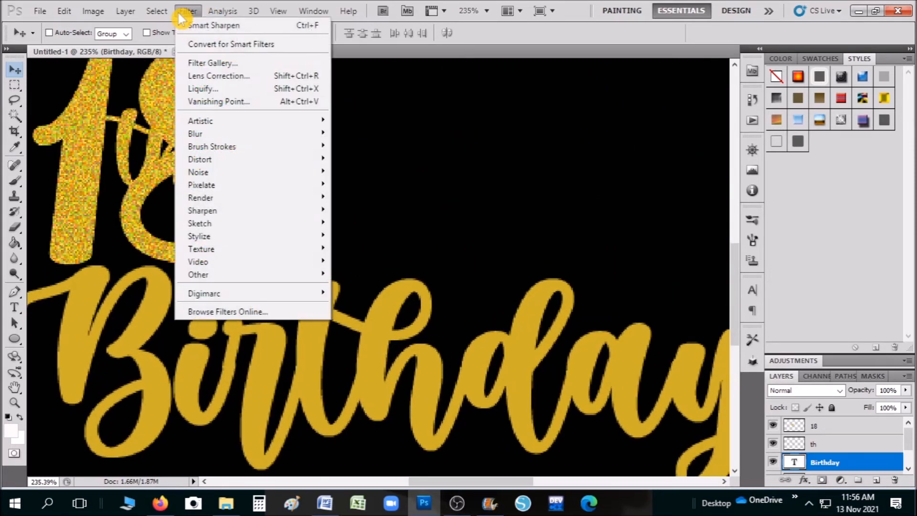
{"action": "mouse_move", "coordinate": [229, 166]}
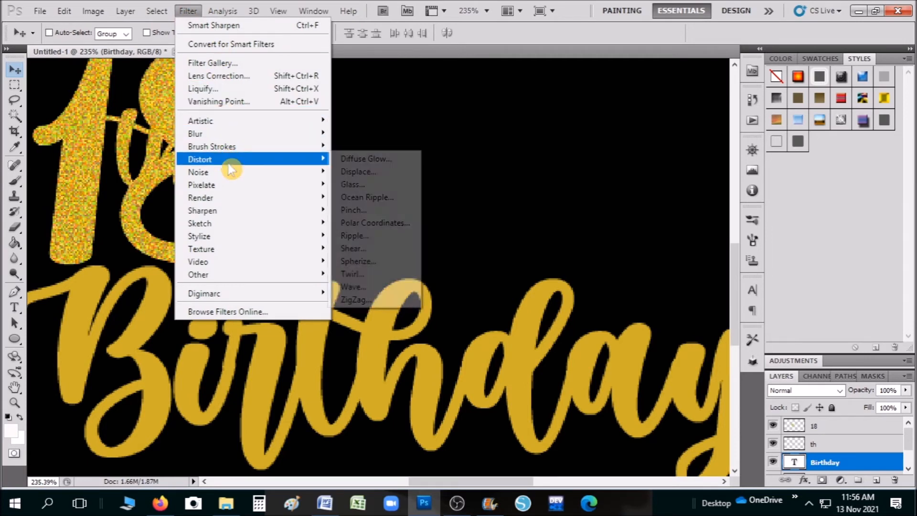
{"action": "mouse_move", "coordinate": [319, 172]}
{"action": "left_click", "coordinate": [365, 171]}
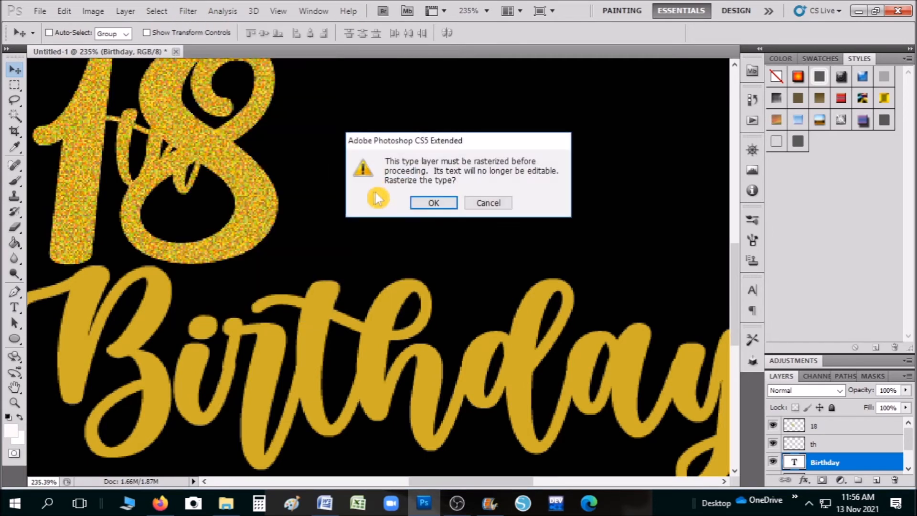
{"action": "left_click", "coordinate": [433, 204]}
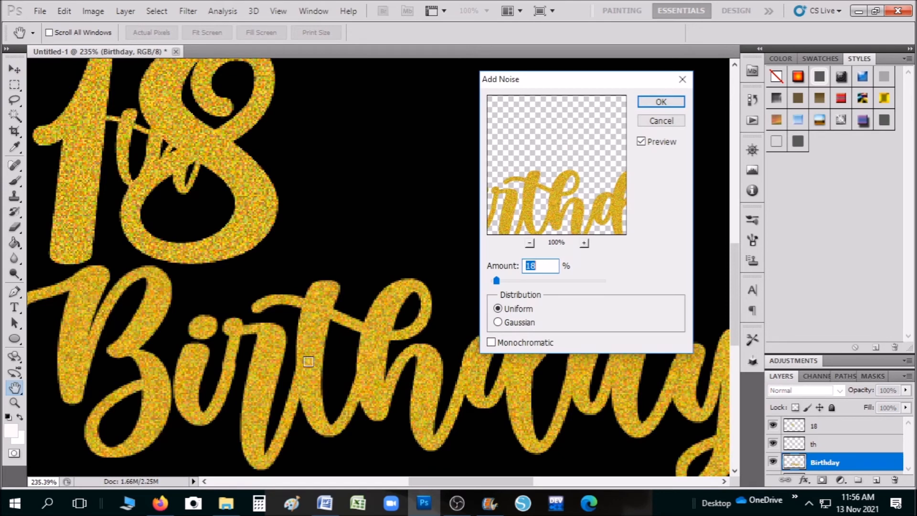
{"action": "left_click", "coordinate": [660, 101]}
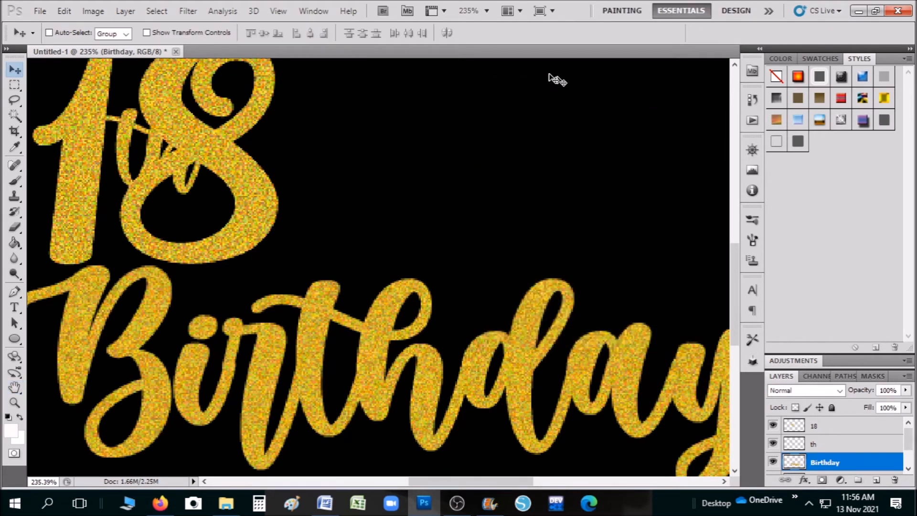
Step: Apply Smart Sharpen to the "Birthday" layer with a 50% amount, 1.0 px radius and Gaussian Blur removal
{"action": "left_click", "coordinate": [187, 13]}
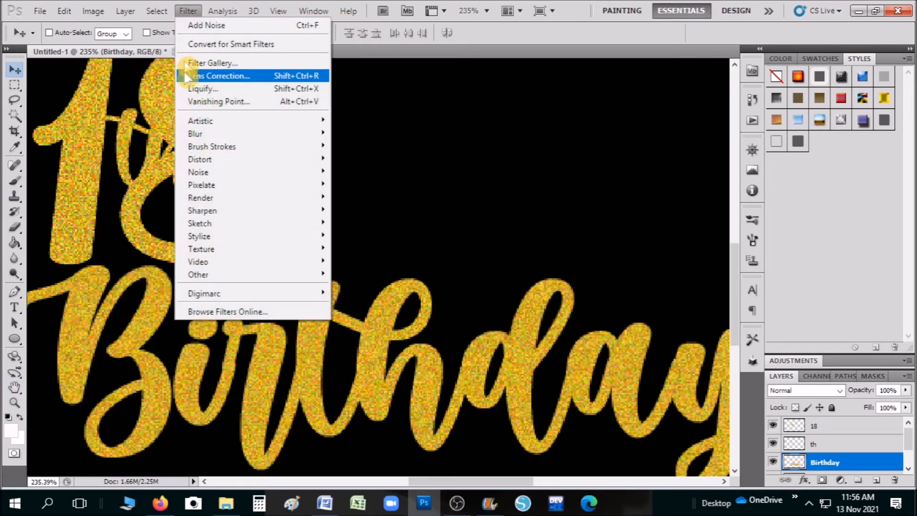
{"action": "mouse_move", "coordinate": [241, 235]}
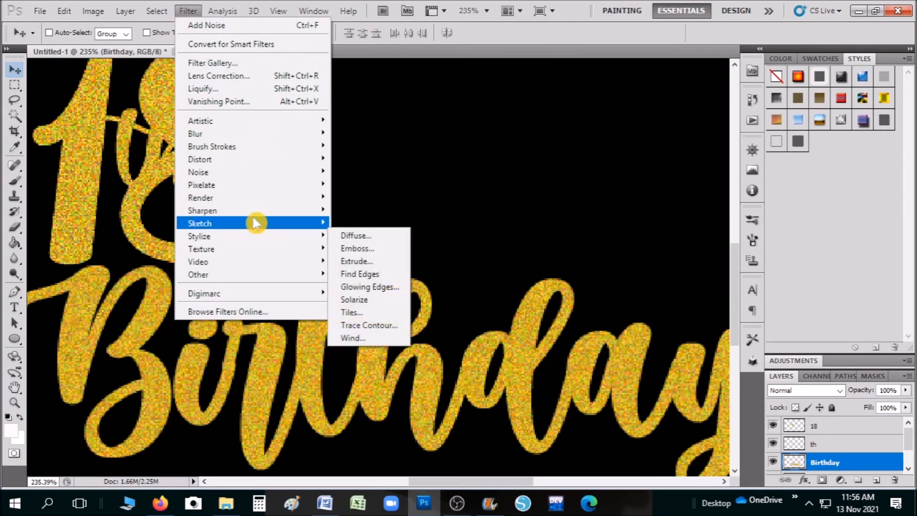
{"action": "mouse_move", "coordinate": [254, 210]}
{"action": "left_click", "coordinate": [389, 252]}
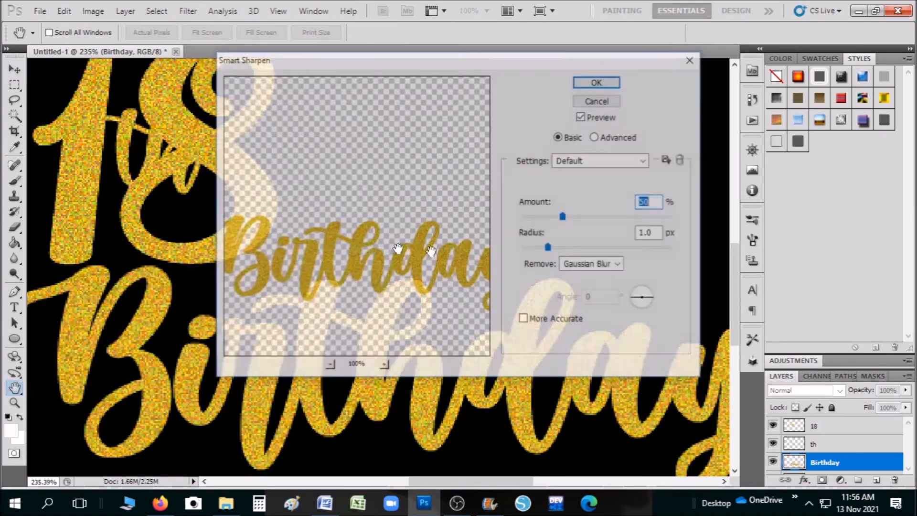
{"action": "left_click", "coordinate": [617, 80]}
Step: Move the "Birthday" layer up over the "18", and shift the "Happy" text right and slightly down above it
{"action": "left_click_drag", "start_coordinate": [536, 377], "coordinate": [455, 113]}
{"action": "scroll", "coordinate": [873, 463], "scroll_direction": "down", "scroll_amount": 2}
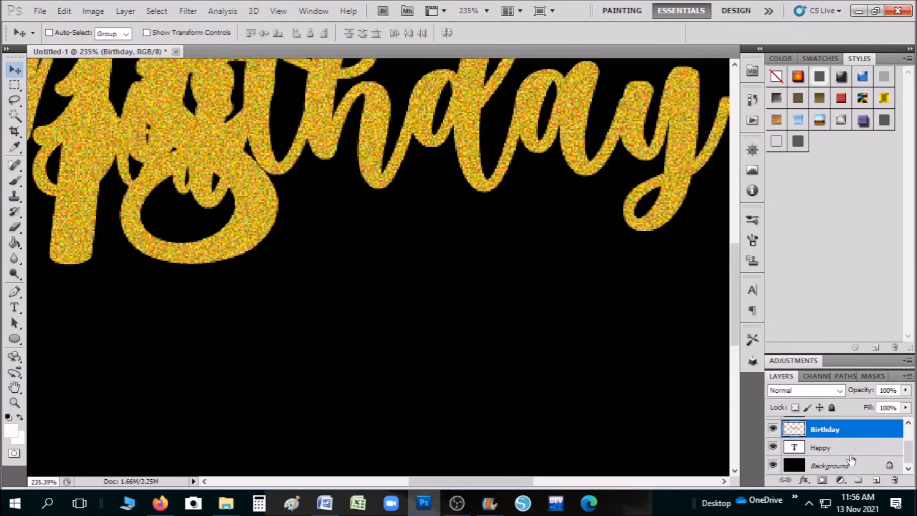
{"action": "left_click", "coordinate": [851, 452]}
{"action": "scroll", "coordinate": [550, 293], "scroll_direction": "up", "scroll_amount": 5}
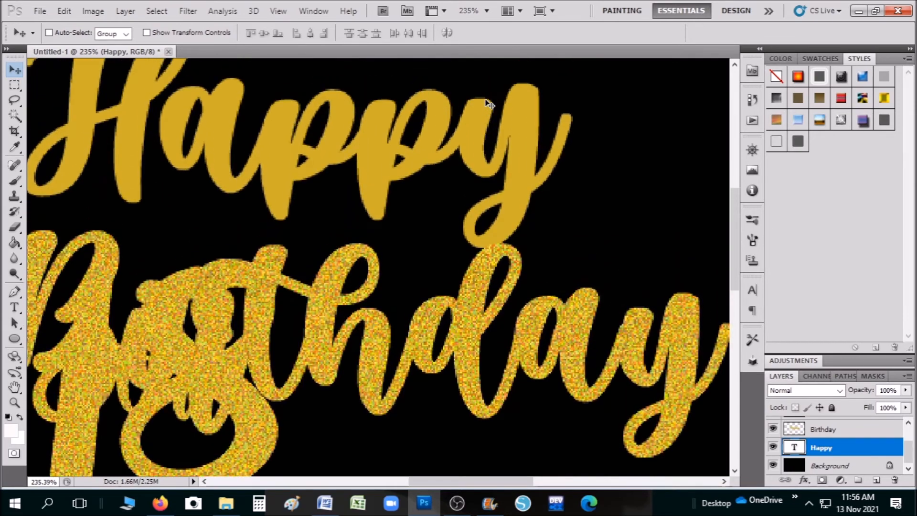
{"action": "scroll", "coordinate": [488, 105], "scroll_direction": "up", "scroll_amount": 2}
{"action": "left_click_drag", "start_coordinate": [365, 193], "coordinate": [461, 216]}
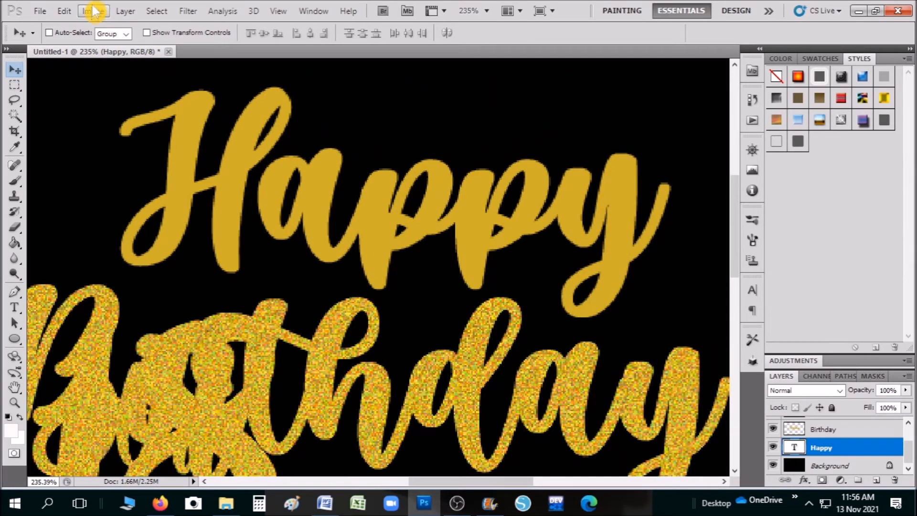
Step: Rasterize the "Happy" text layer and apply Add Noise to it at 18% with Uniform distribution
{"action": "left_click", "coordinate": [188, 10]}
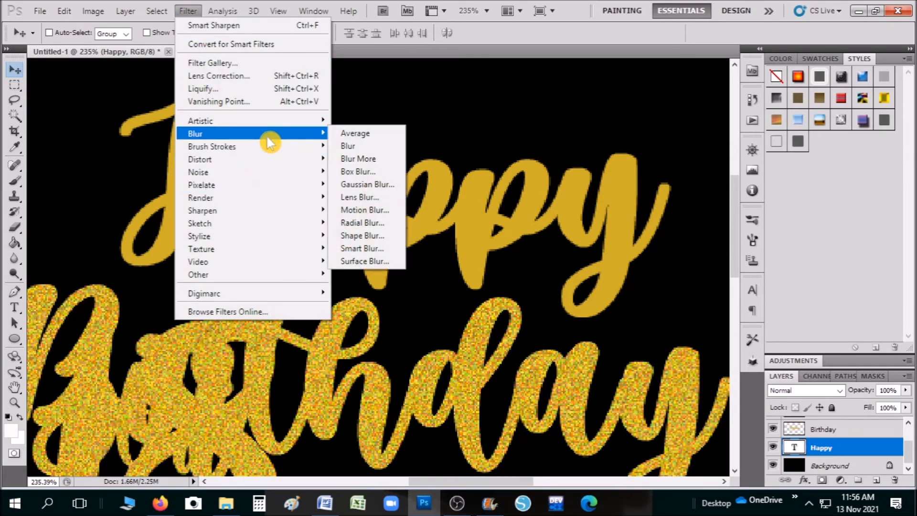
{"action": "mouse_move", "coordinate": [272, 172]}
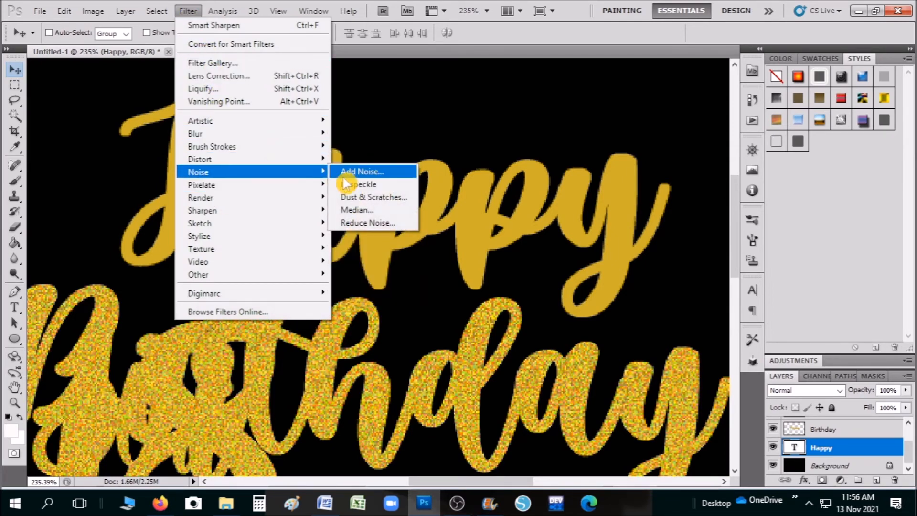
{"action": "left_click", "coordinate": [372, 171]}
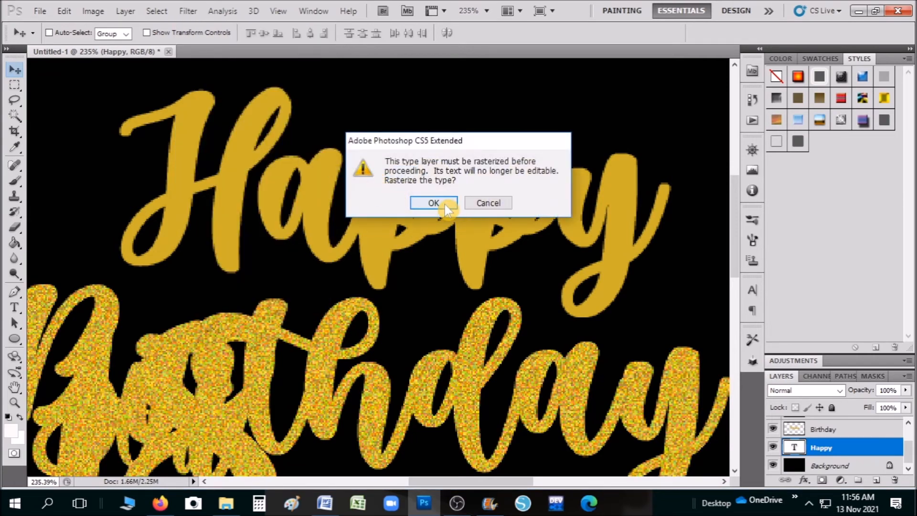
{"action": "left_click", "coordinate": [432, 203]}
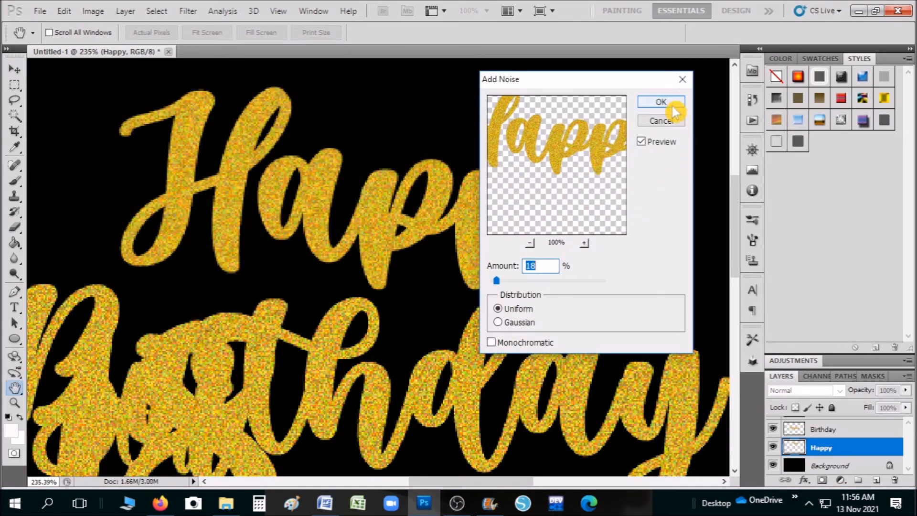
{"action": "left_click", "coordinate": [664, 102]}
Step: Apply Smart Sharpen to the "Happy" layer with a 50% amount, 1.0 px radius and Gaussian Blur removal
{"action": "left_click", "coordinate": [189, 12]}
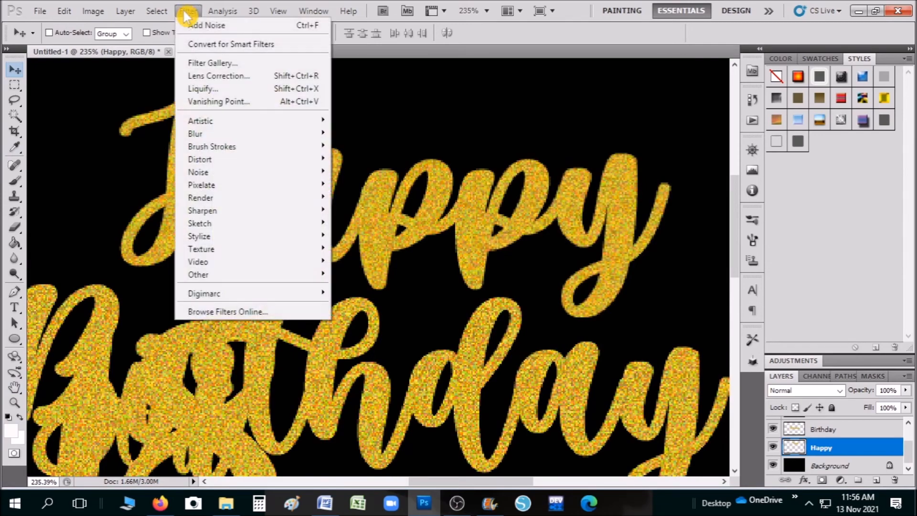
{"action": "mouse_move", "coordinate": [225, 214]}
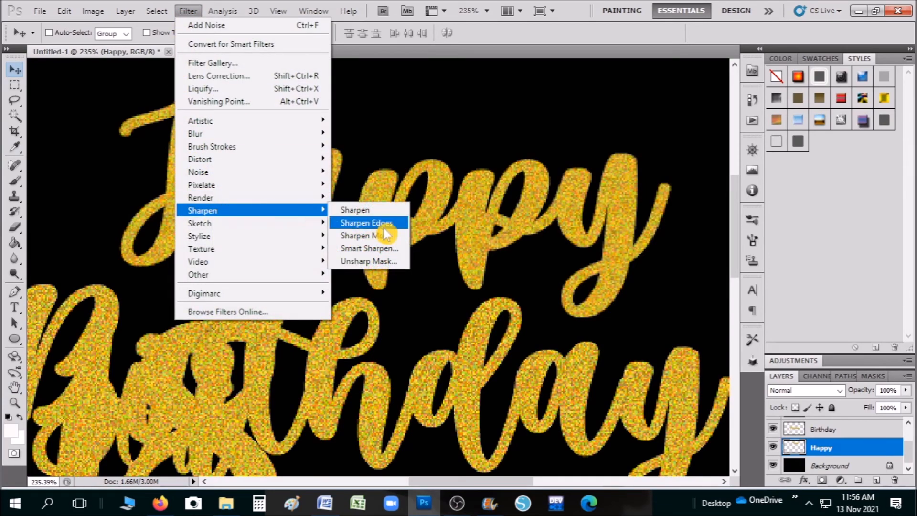
{"action": "left_click", "coordinate": [392, 251]}
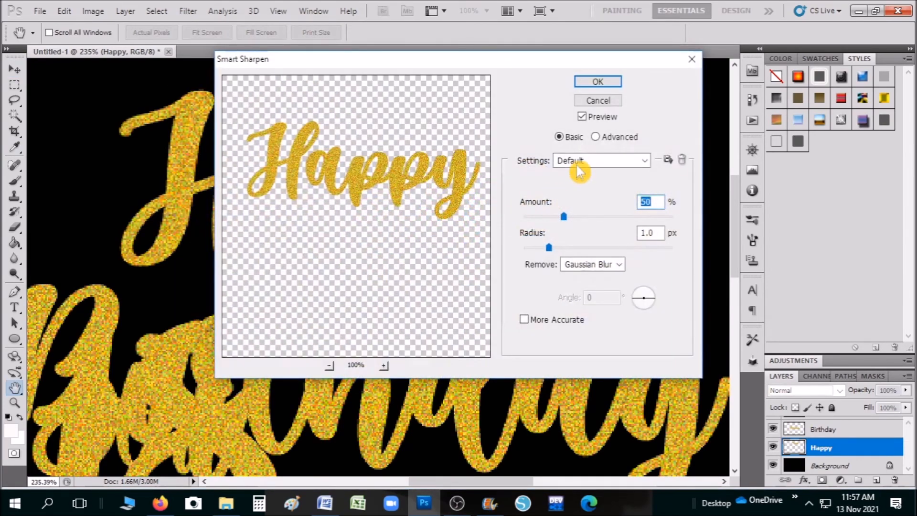
{"action": "left_click", "coordinate": [600, 83]}
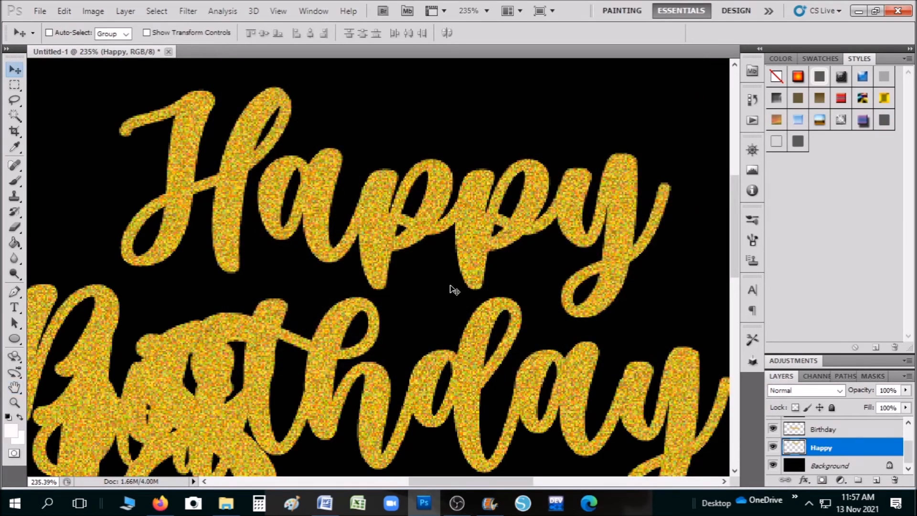
Step: Move the "18" layer up and right so it sits directly after the word "Happy"
{"action": "scroll", "coordinate": [450, 317], "scroll_direction": "left", "scroll_amount": 2}
{"action": "key", "text": "ctrl+0"}
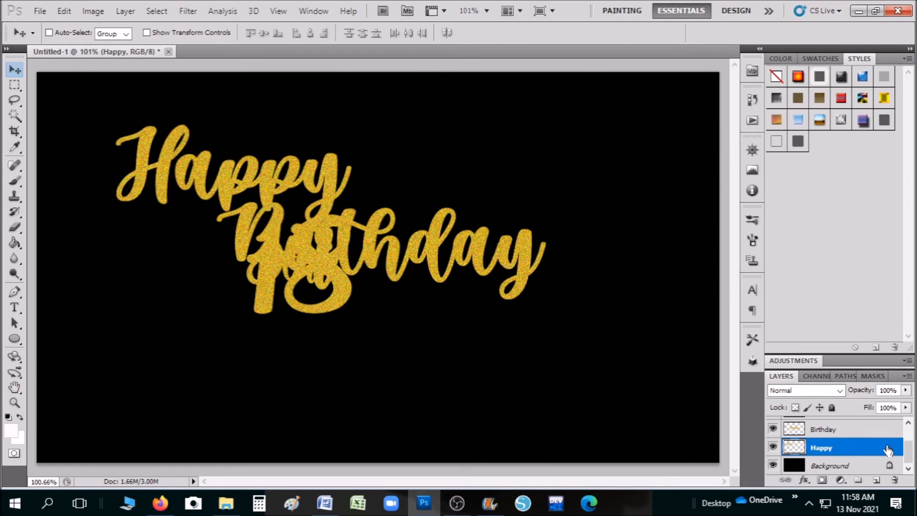
{"action": "scroll", "coordinate": [882, 449], "scroll_direction": "up", "scroll_amount": 2}
{"action": "left_click", "coordinate": [849, 432]}
{"action": "left_click_drag", "start_coordinate": [330, 305], "coordinate": [419, 195]}
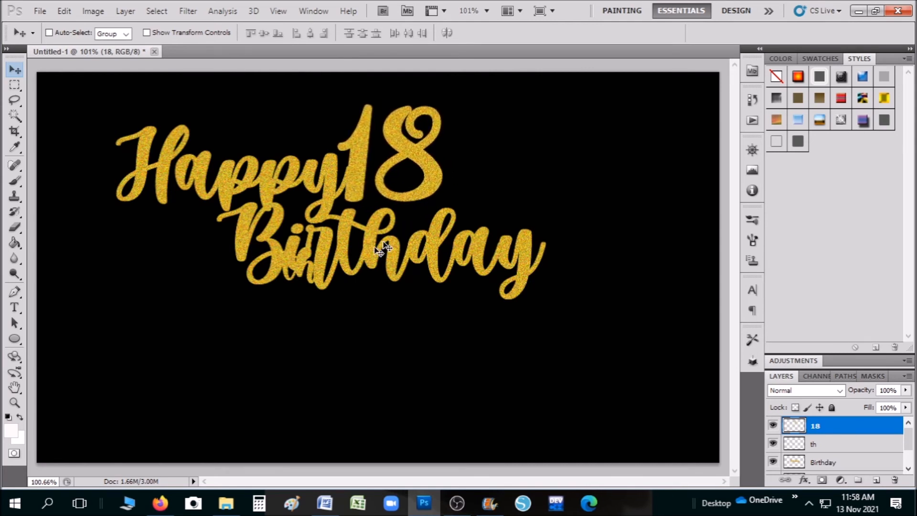
Step: Place the "th" at the upper right of the "18" and align "Birthday" beneath "Happy" with their left edges flush
{"action": "left_click", "coordinate": [827, 444]}
{"action": "left_click_drag", "start_coordinate": [315, 290], "coordinate": [464, 146]}
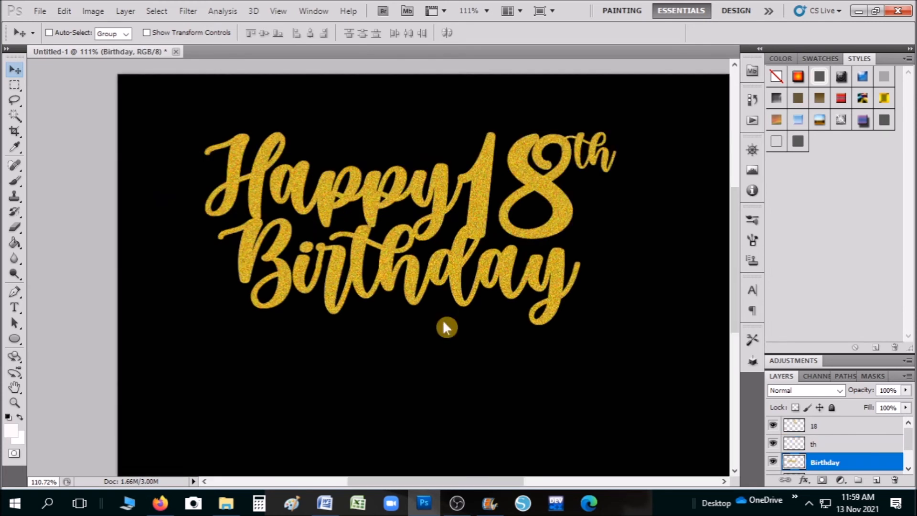
{"action": "left_click_drag", "start_coordinate": [442, 320], "coordinate": [428, 275]}
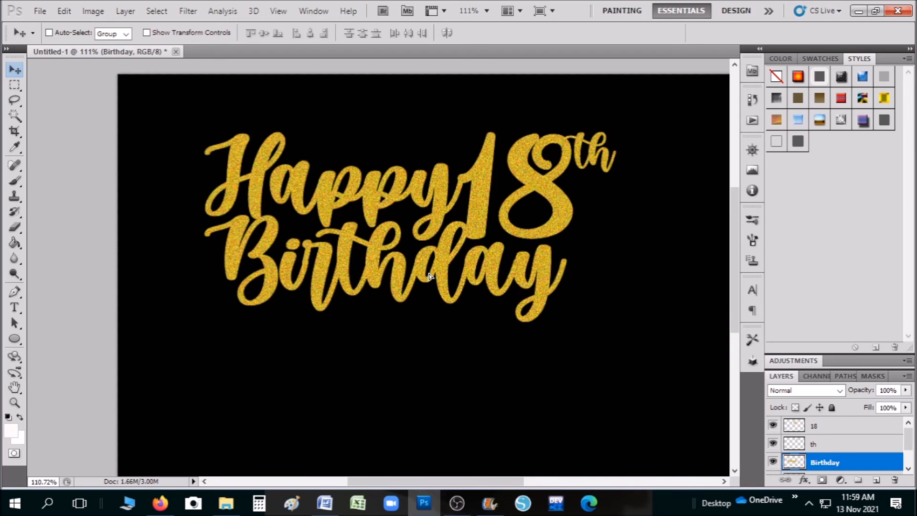
{"action": "left_click_drag", "start_coordinate": [428, 276], "coordinate": [428, 285]}
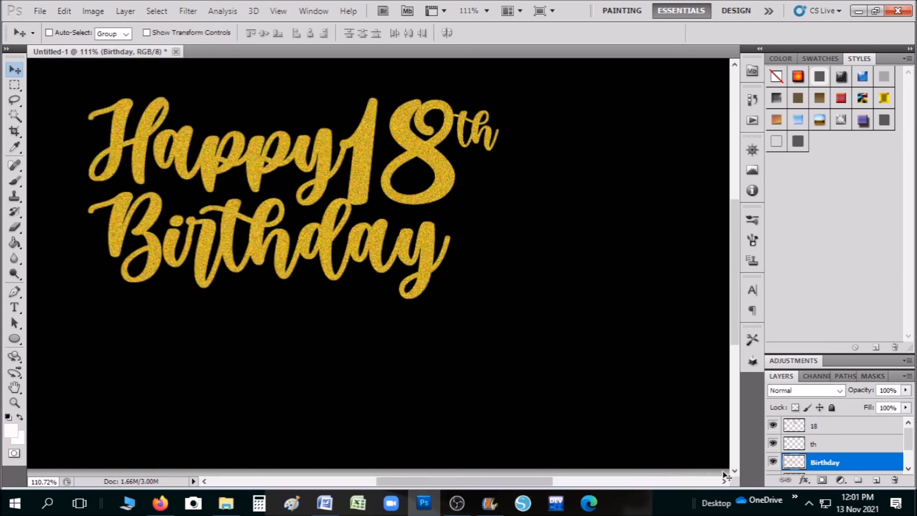
Step: Select the "Happy", "Birthday", "th" and "18" layers and move them together right and down toward the canvas centre
{"action": "left_click_drag", "start_coordinate": [908, 445], "coordinate": [908, 470]}
{"action": "left_click", "coordinate": [850, 449]}
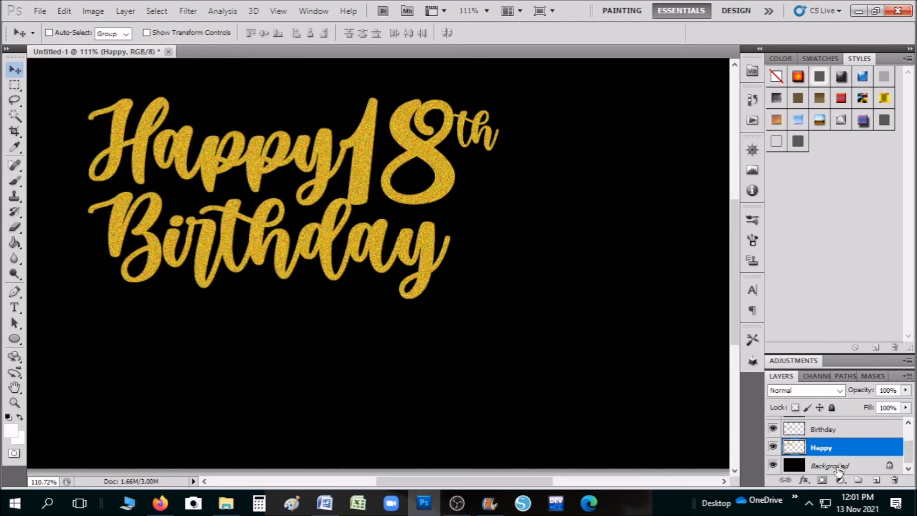
{"action": "left_click", "coordinate": [846, 433], "text": "shift"}
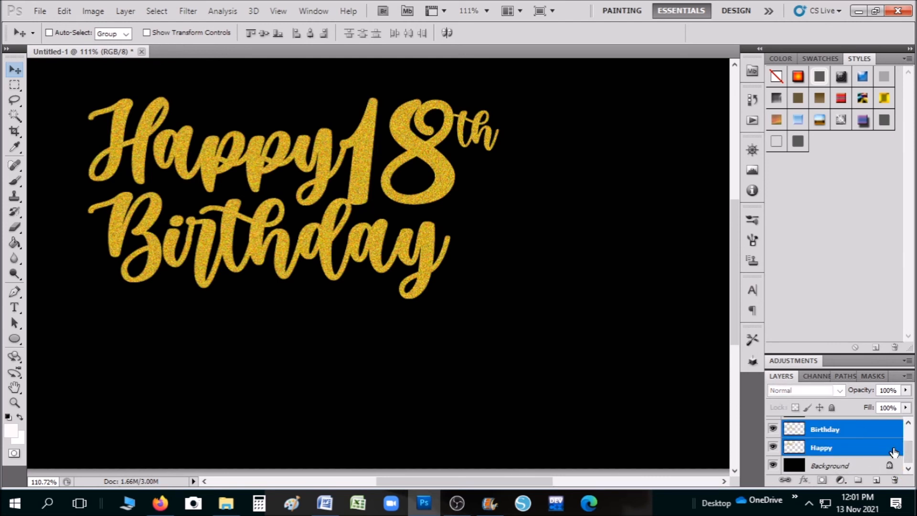
{"action": "left_click_drag", "start_coordinate": [908, 456], "coordinate": [908, 436]}
{"action": "left_click", "coordinate": [871, 429], "text": "shift"}
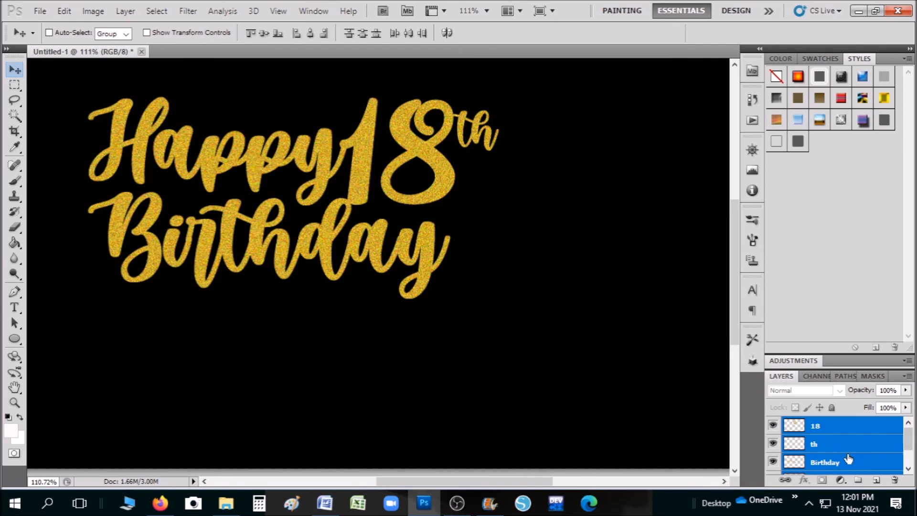
{"action": "left_click_drag", "start_coordinate": [251, 177], "coordinate": [345, 237]}
{"action": "scroll", "coordinate": [497, 399], "scroll_direction": "up", "scroll_amount": 3, "text": "alt"}
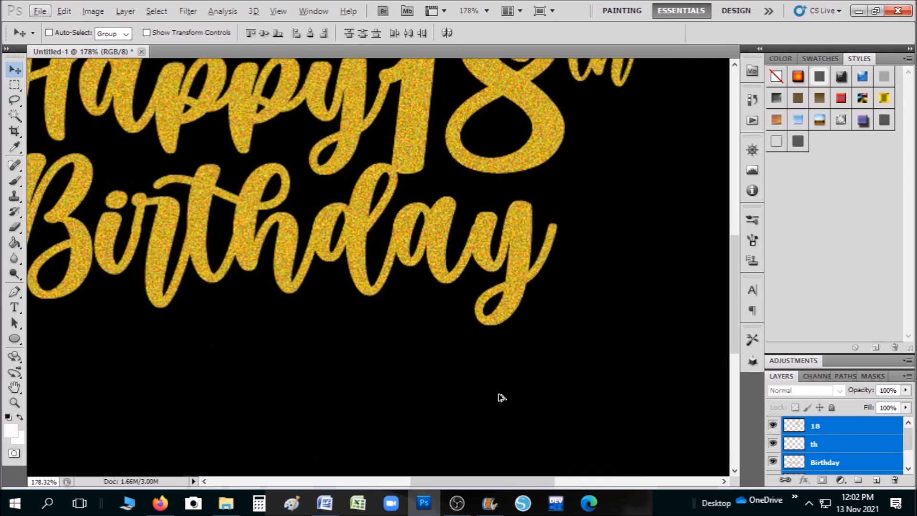
{"action": "left_click_drag", "start_coordinate": [497, 482], "coordinate": [472, 481]}
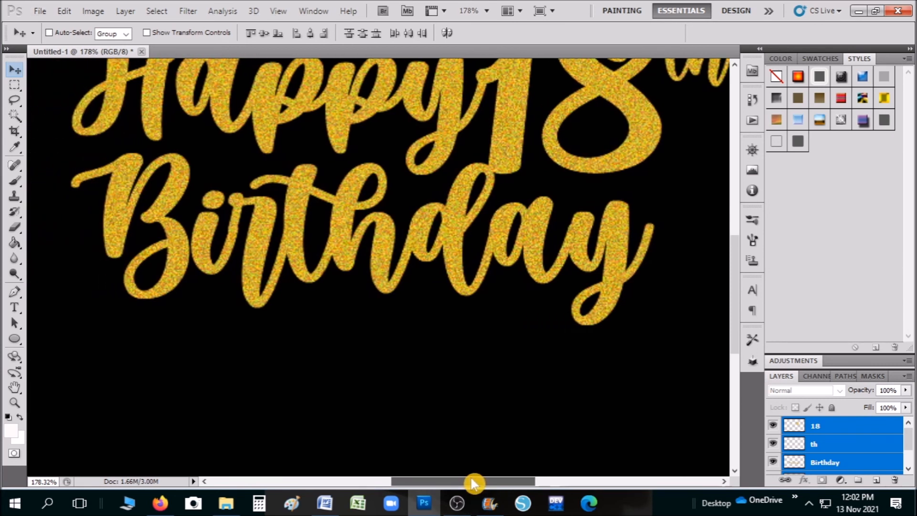
{"action": "scroll", "coordinate": [609, 378], "scroll_direction": "up", "scroll_amount": 2}
{"action": "scroll", "coordinate": [622, 352], "scroll_direction": "up", "scroll_amount": 2}
{"action": "scroll", "coordinate": [623, 352], "scroll_direction": "up", "scroll_amount": 1}
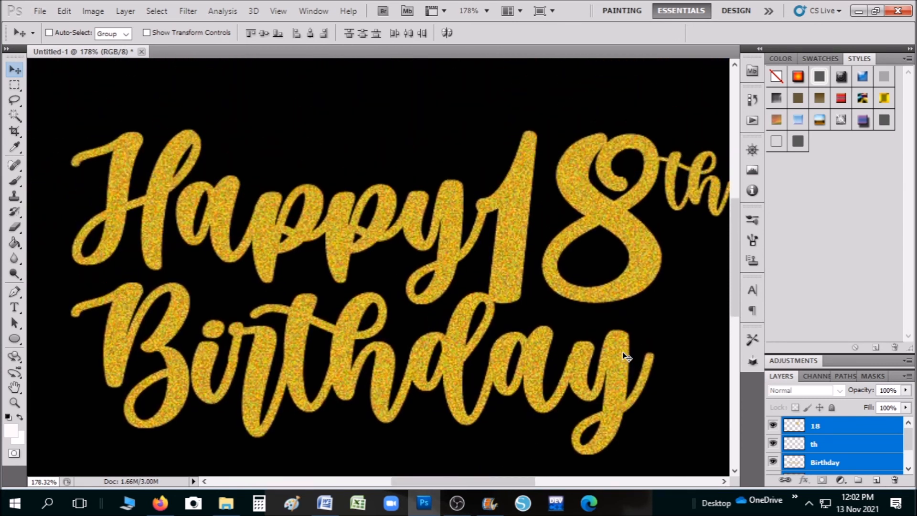